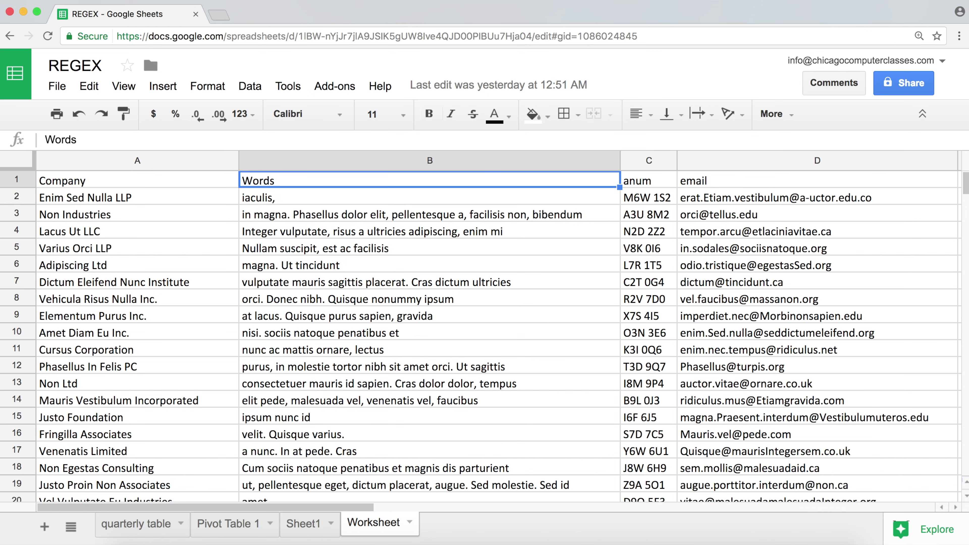
# Examine the Company, Words, anum and email column headers in row 1
pyautogui.click(138, 180)
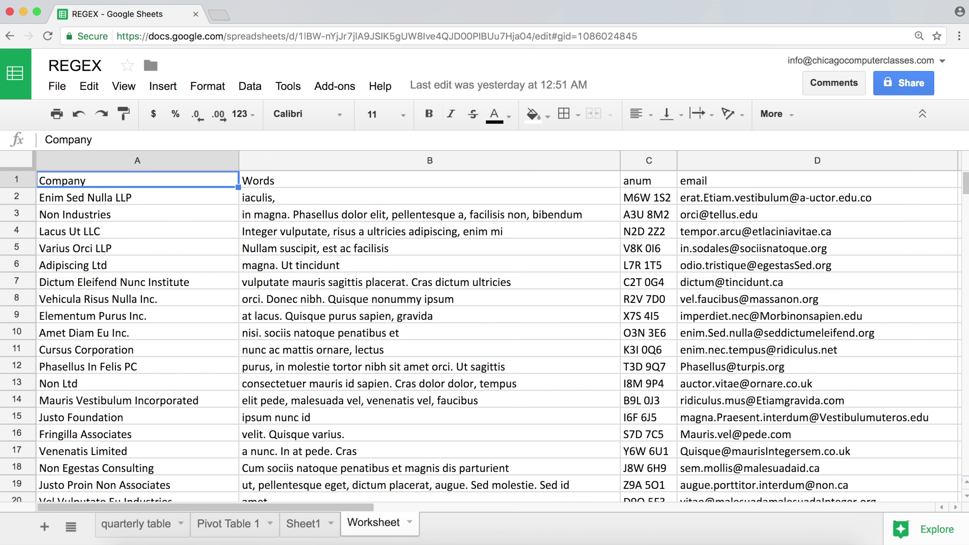
pyautogui.click(430, 181)
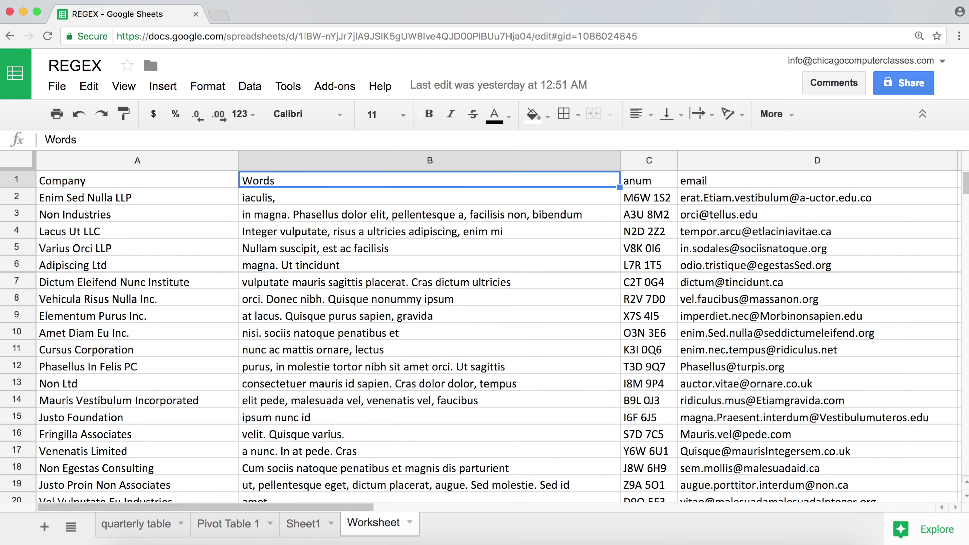
pyautogui.press('Right')
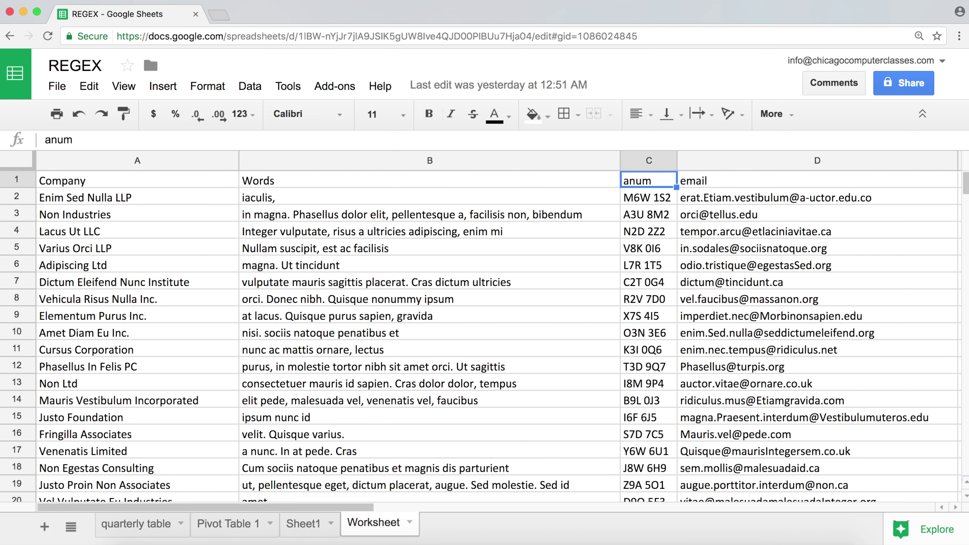
pyautogui.press('Right')
pyautogui.press('Right')
# Look through the suggested functions starting with "=reg" in cell E2 and clear the entry
pyautogui.press('Down')
pyautogui.write('=reg')
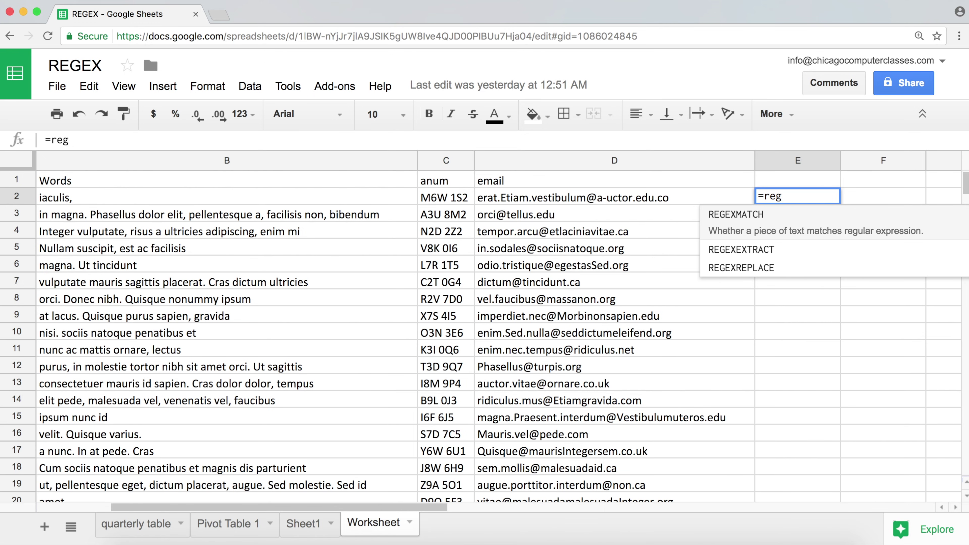
pyautogui.press('Down')
pyautogui.press('Down')
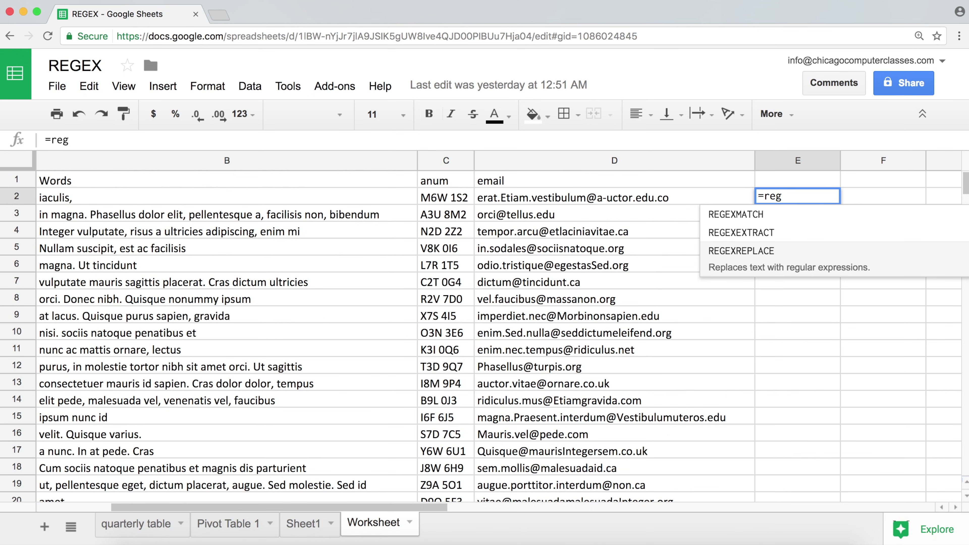
pyautogui.press('Up')
pyautogui.press('Up')
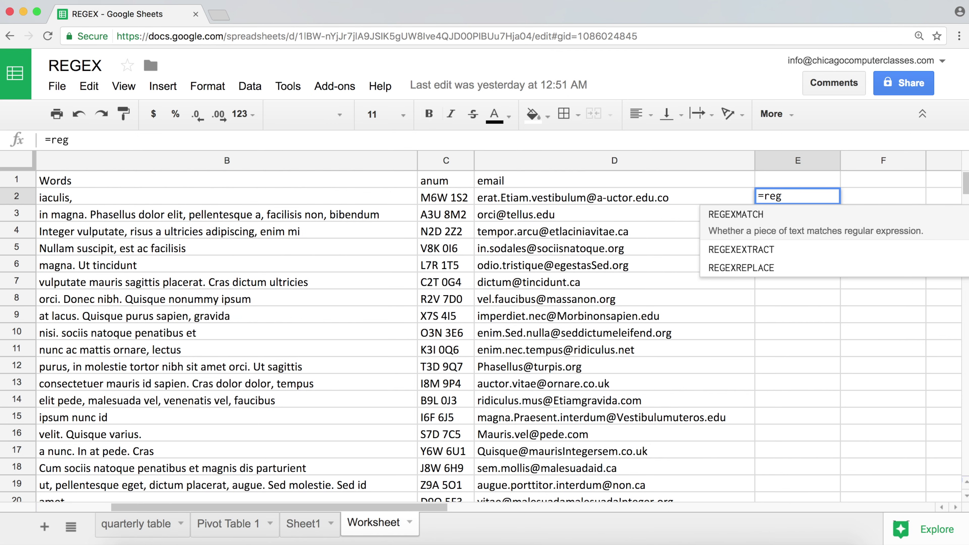
pyautogui.press('Down')
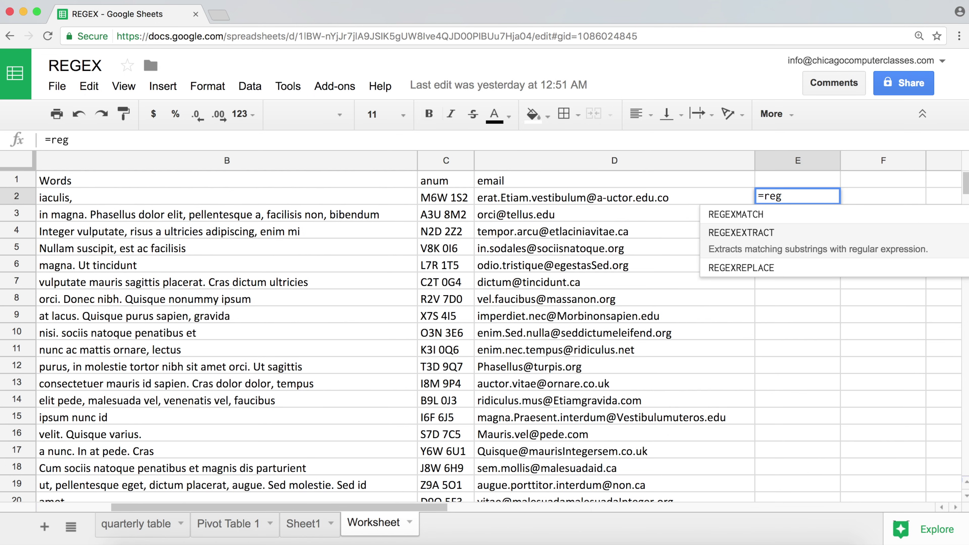
pyautogui.press('BackSpace')
pyautogui.press('BackSpace')
pyautogui.press('BackSpace')
pyautogui.press('BackSpace')
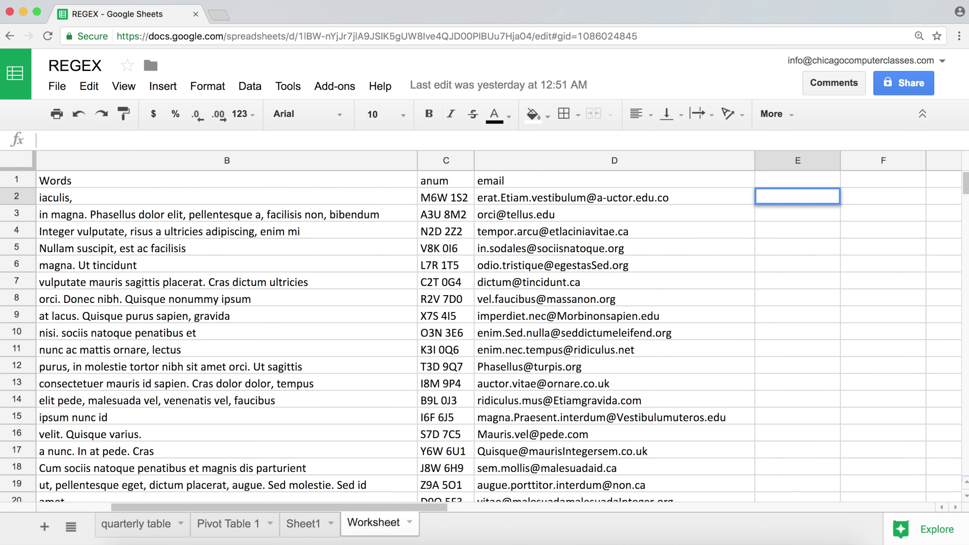
pyautogui.press('Return')
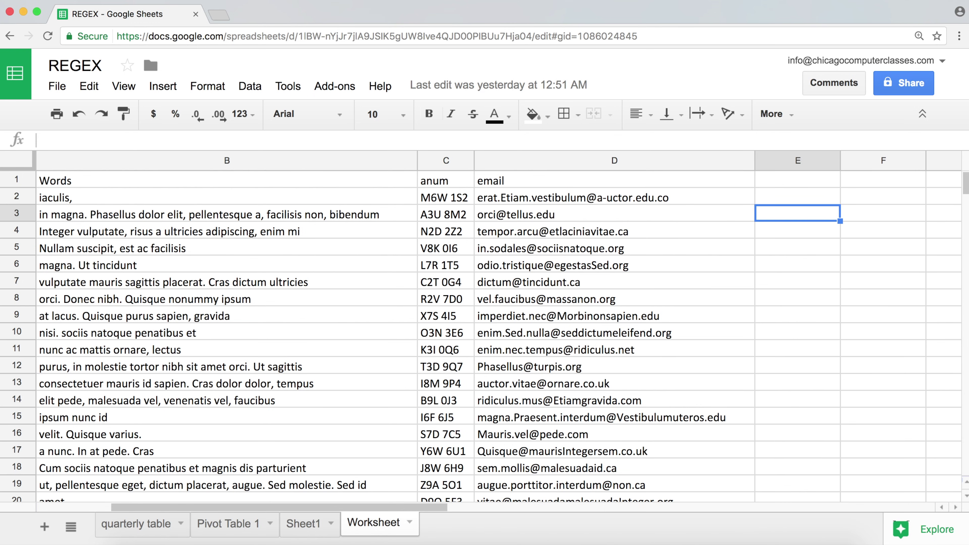
pyautogui.press('Up')
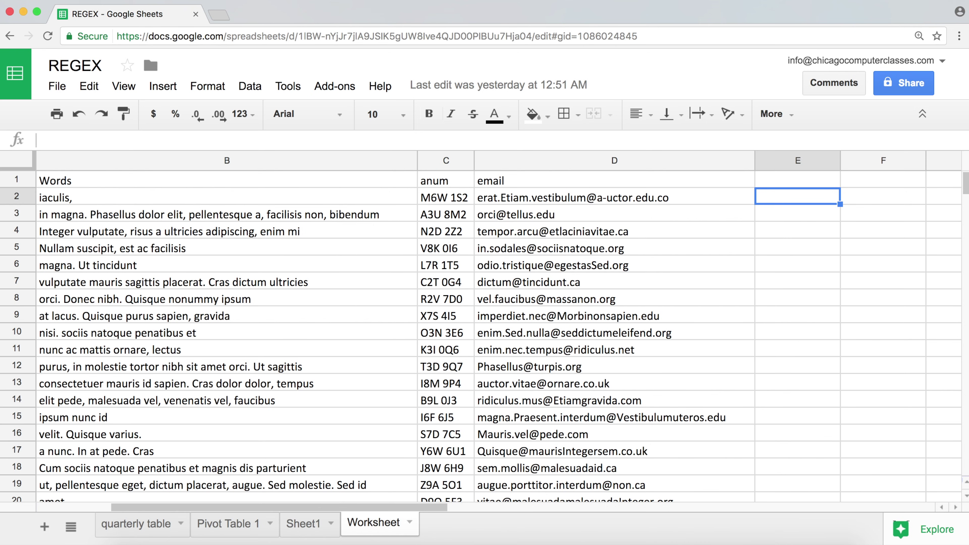
pyautogui.write('=reg')
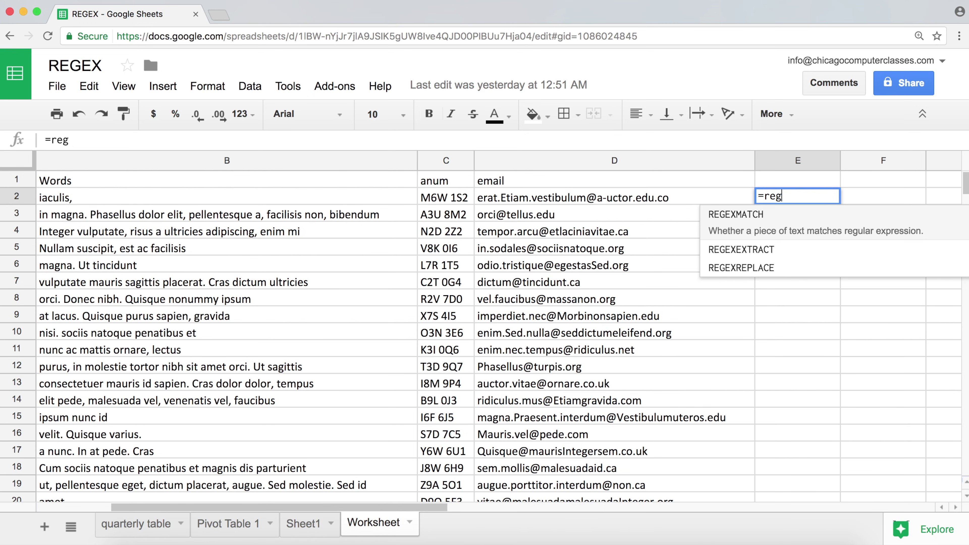
pyautogui.press('BackSpace')
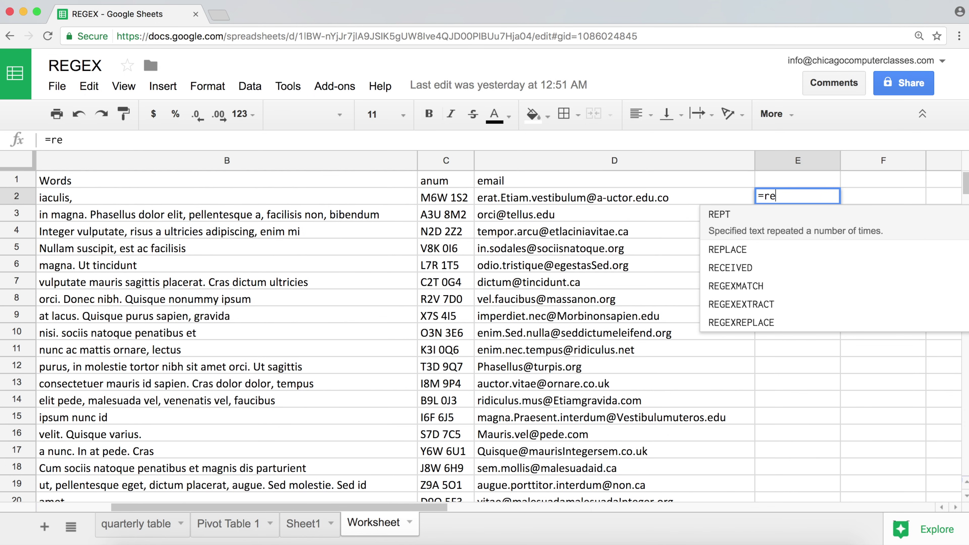
pyautogui.press('BackSpace')
pyautogui.press('BackSpace')
pyautogui.press('BackSpace')
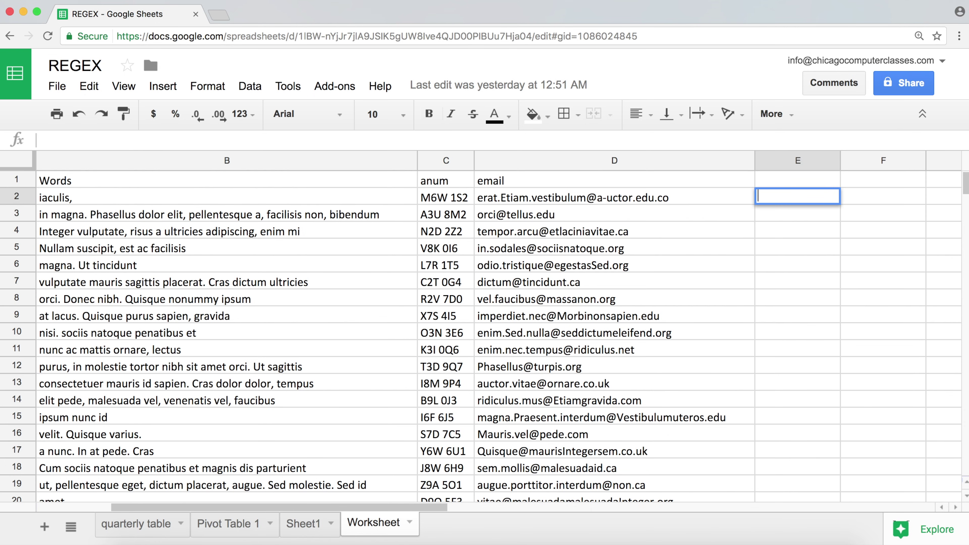
pyautogui.press('Return')
# Enter the formula =REGEXEXTRACT(D2,"edu") in cell E2 to extract "edu" from the email in D2
pyautogui.click(797, 195)
pyautogui.write('=')
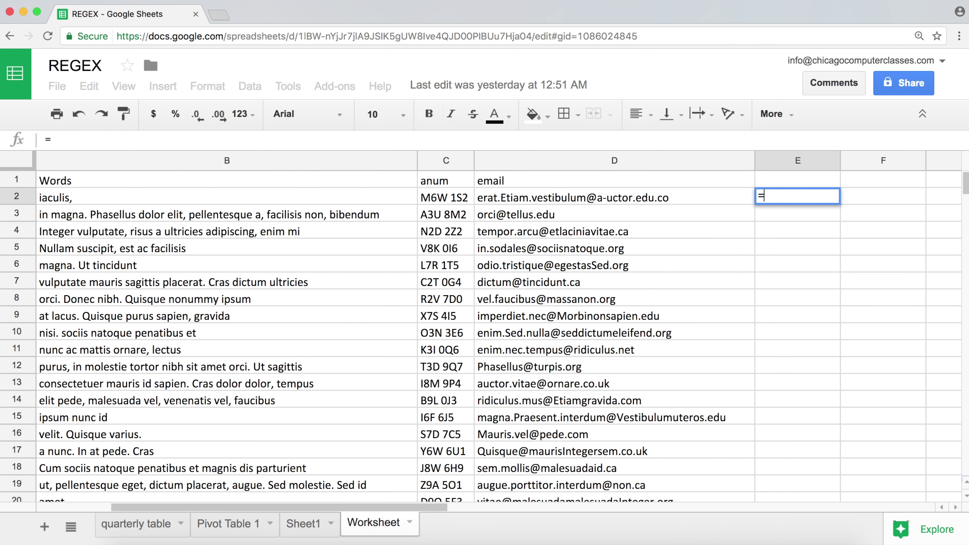
pyautogui.write('reg')
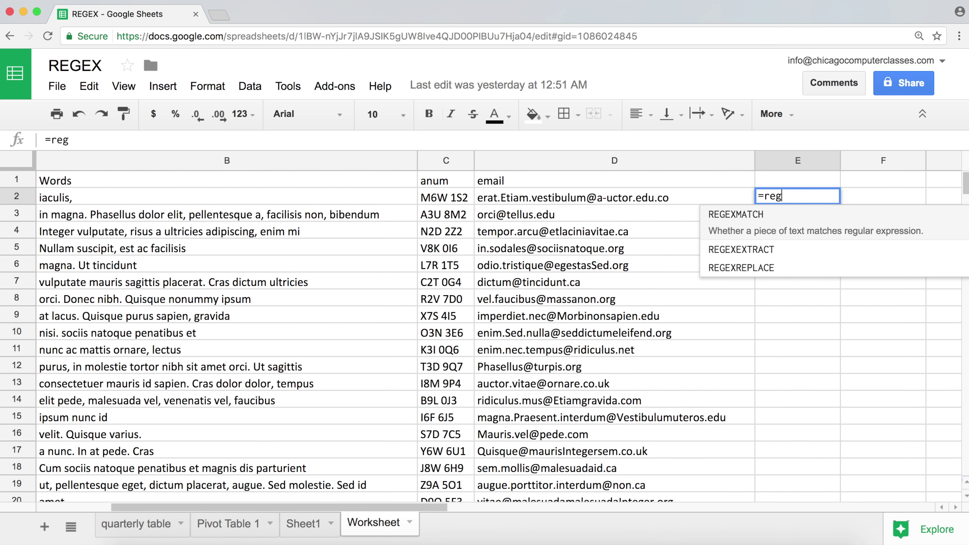
pyautogui.press('Down')
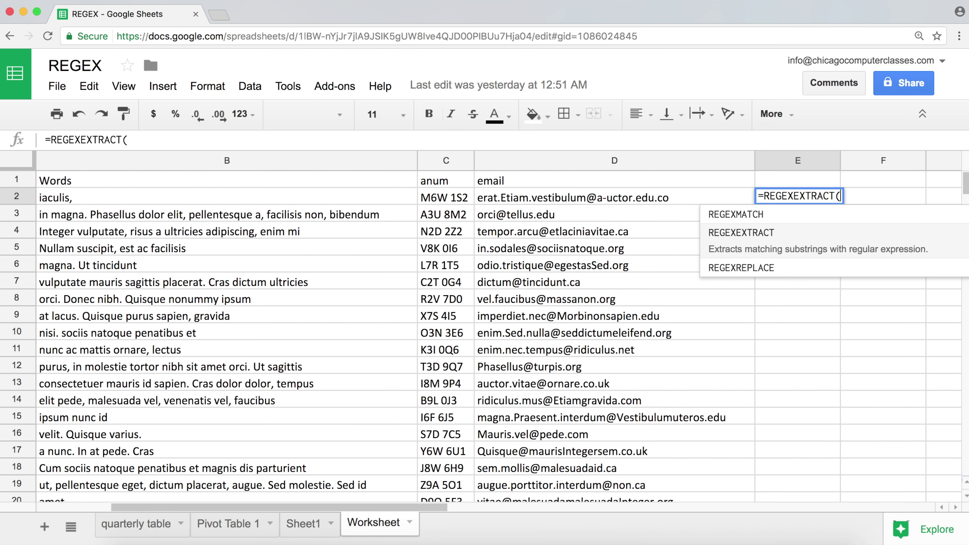
pyautogui.press('Tab')
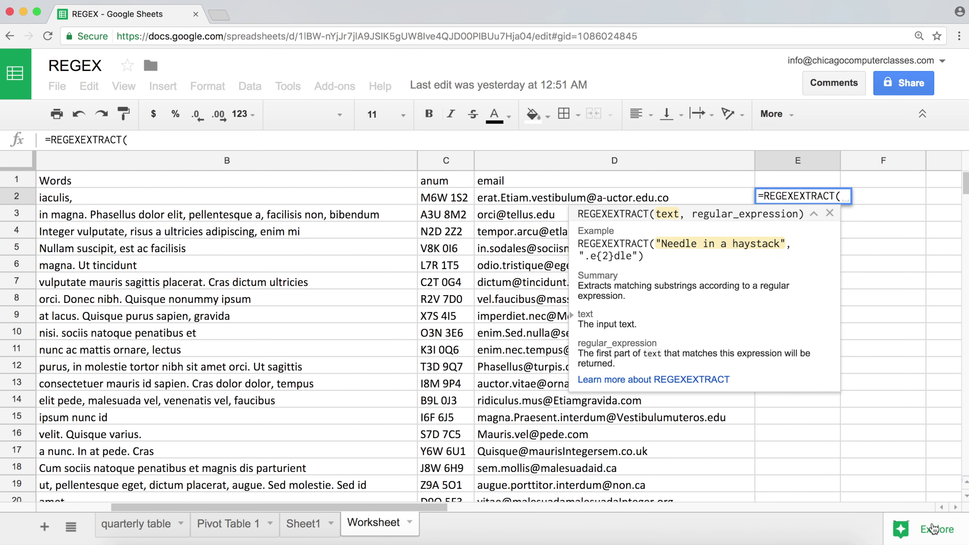
pyautogui.click(954, 508)
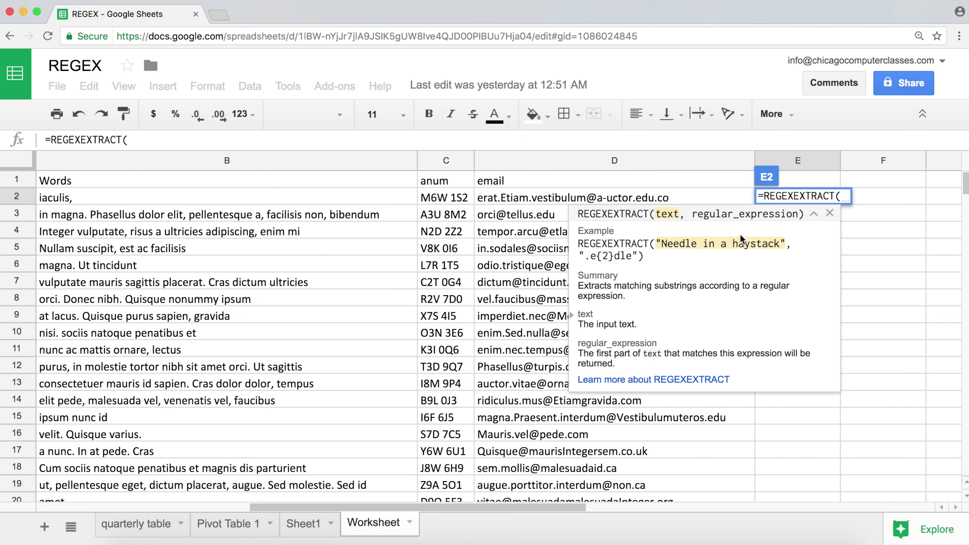
pyautogui.click(631, 196)
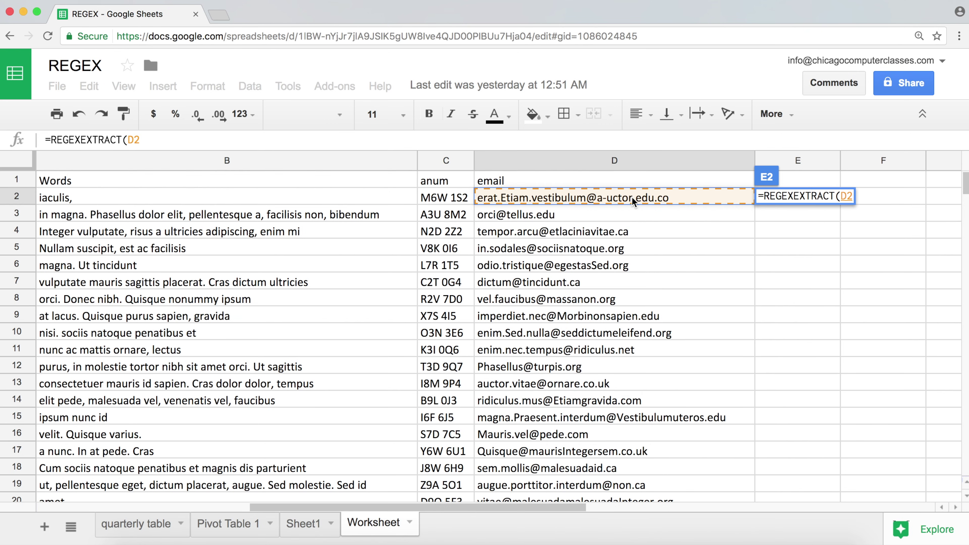
pyautogui.write(',')
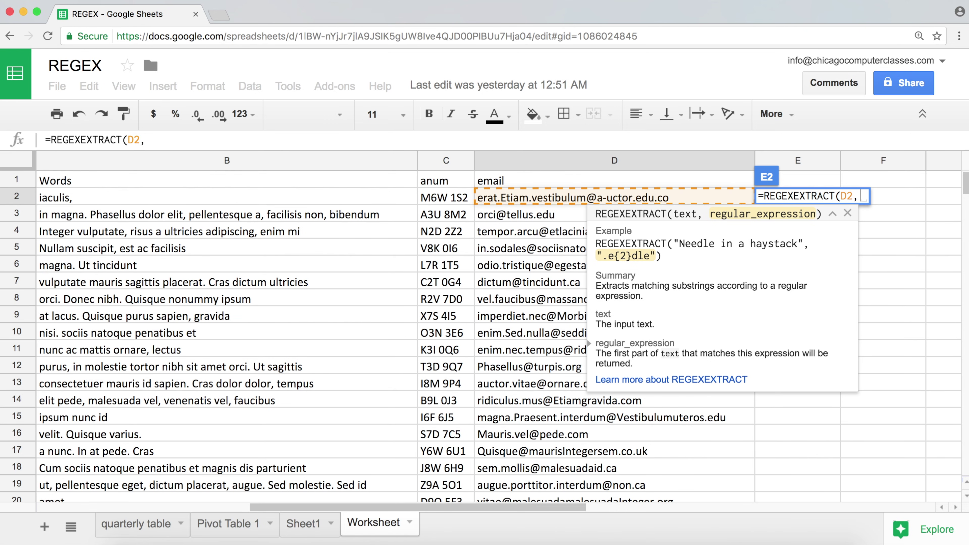
pyautogui.write('"')
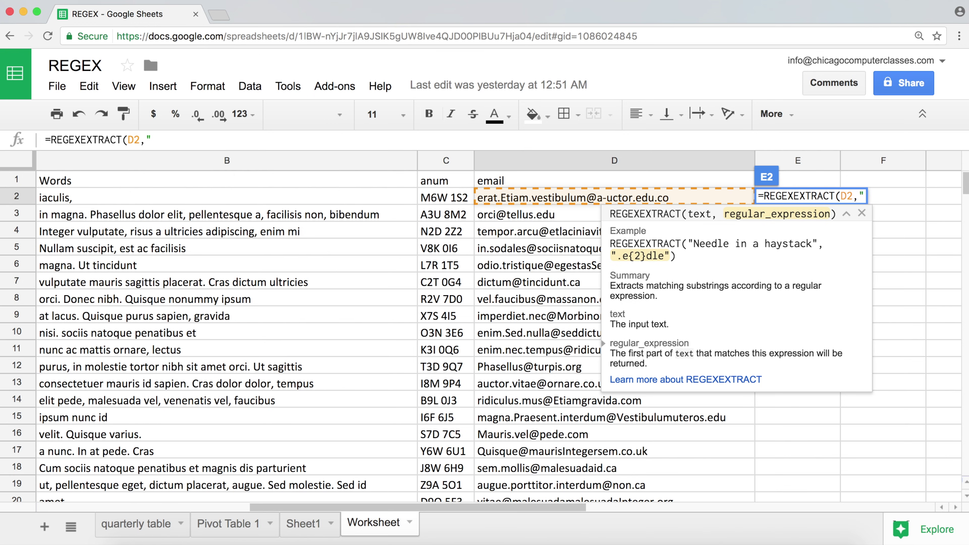
pyautogui.write('edu')
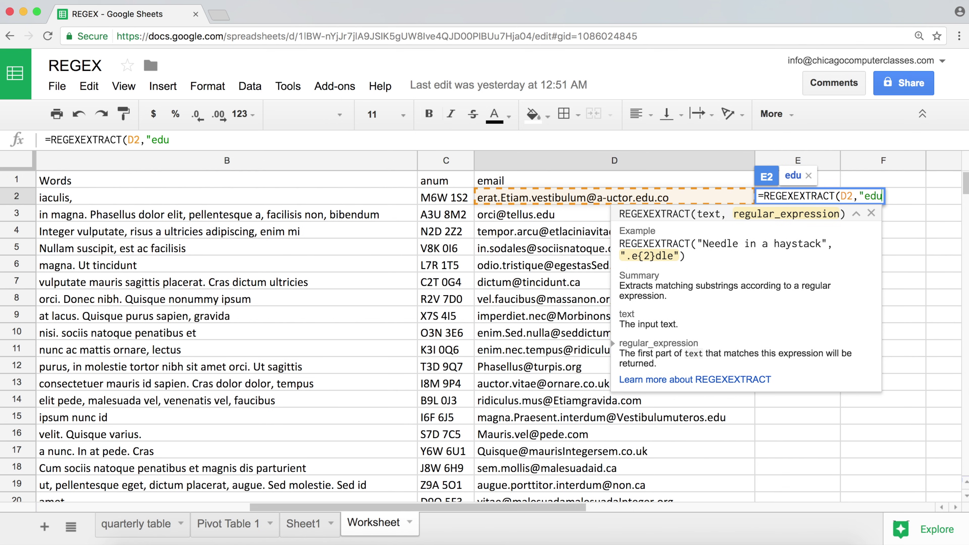
pyautogui.write('"')
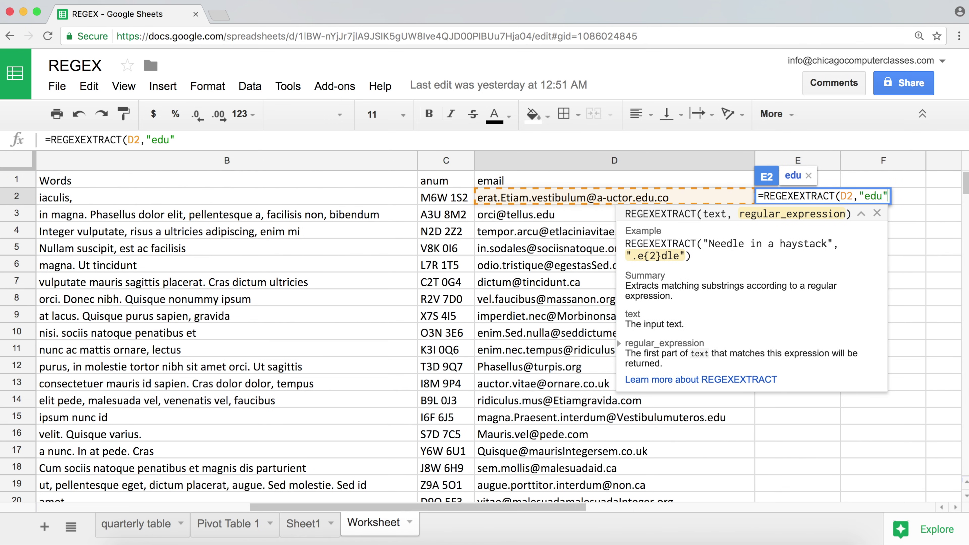
pyautogui.write(')')
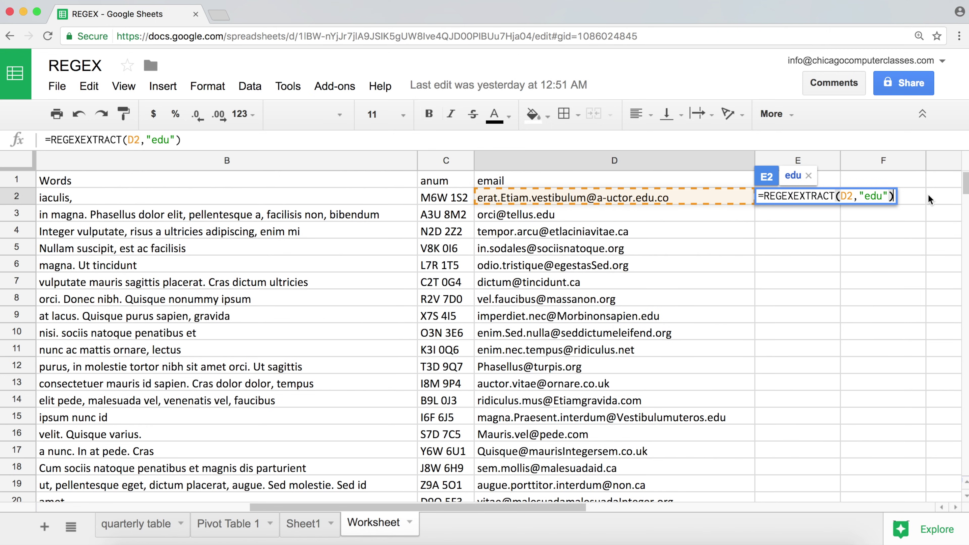
pyautogui.press('Return')
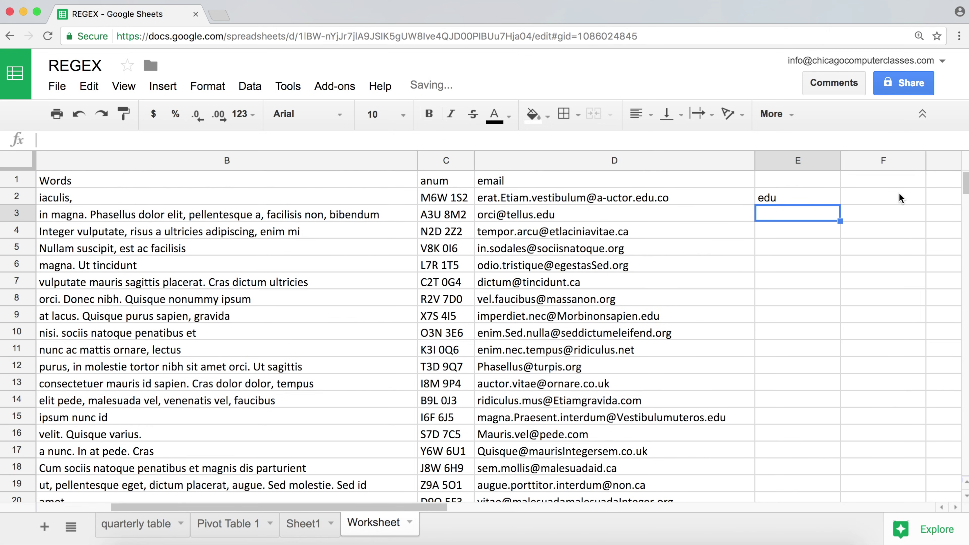
# Copy the "edu" extraction formula from E2 down through E18 and compare the results with the emails
pyautogui.click(836, 196)
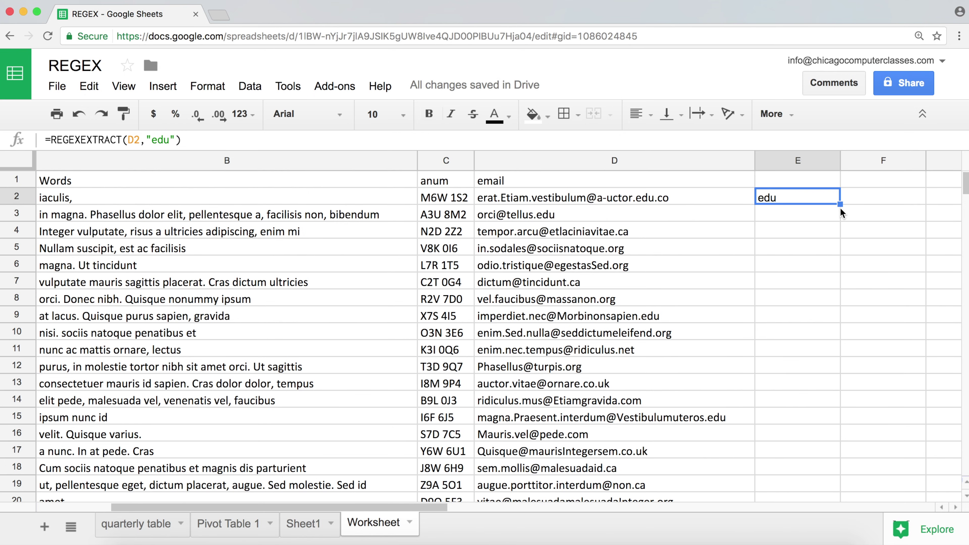
pyautogui.moveTo(840, 202); pyautogui.dragTo(832, 461)
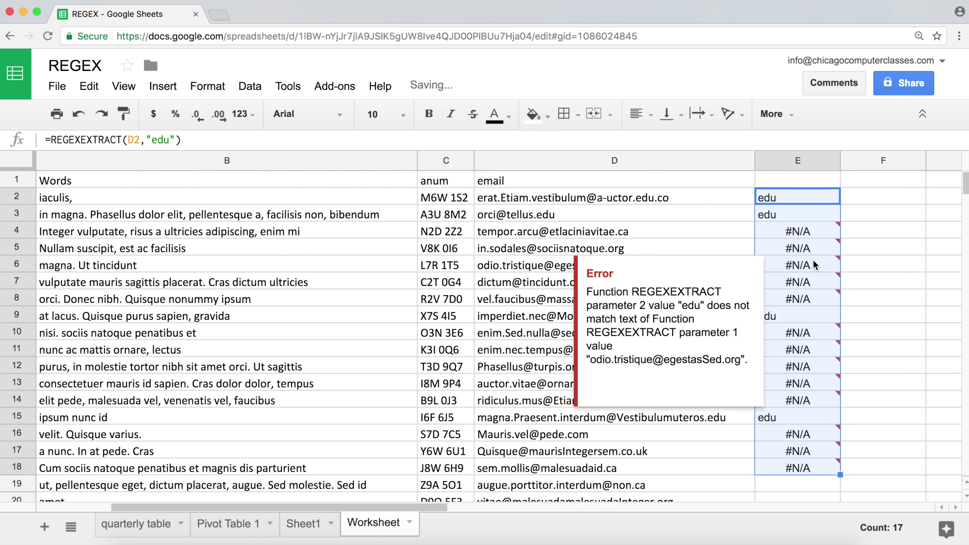
pyautogui.click(800, 234)
pyautogui.click(698, 214)
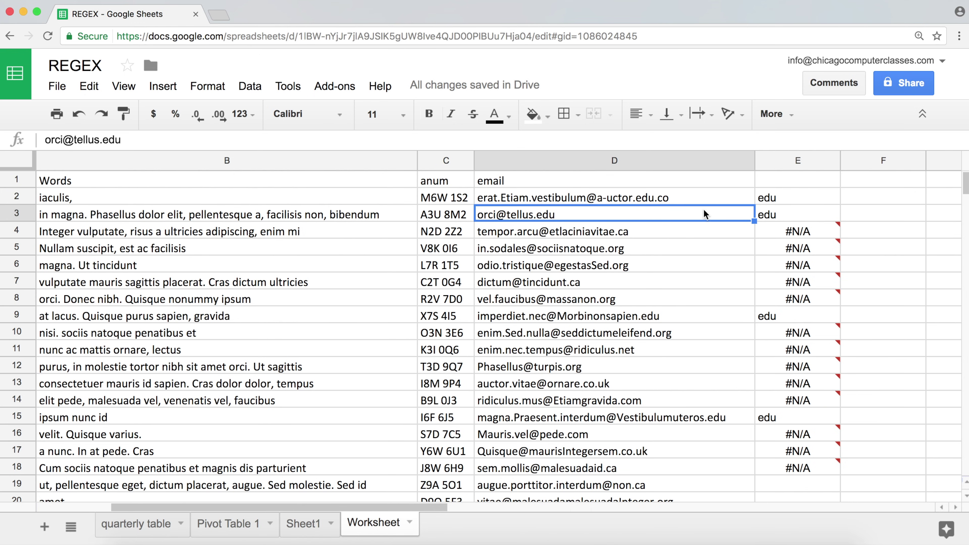
# Replace the regular expression in E2's REGEXEXTRACT formula with "@." and copy the formula down through E19
pyautogui.click(773, 196)
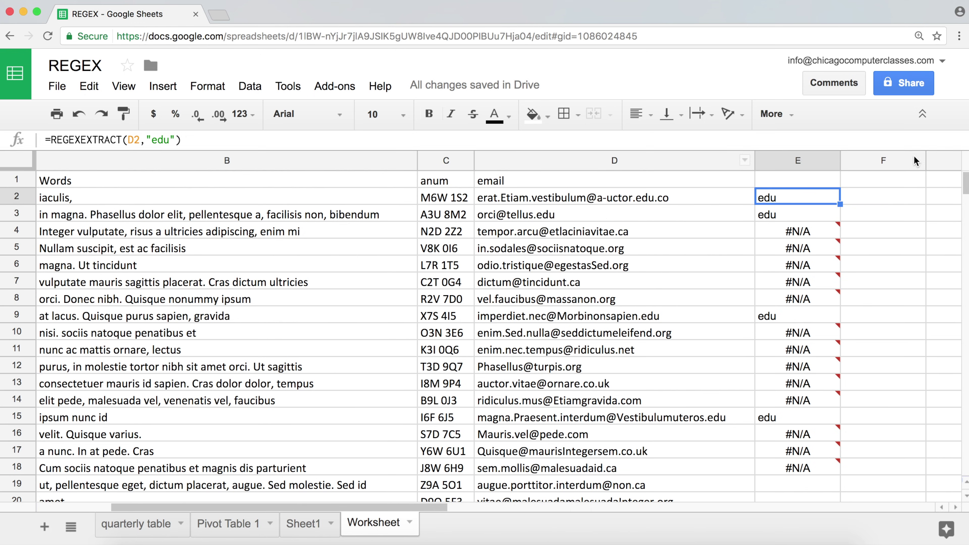
pyautogui.doubleClick(783, 196)
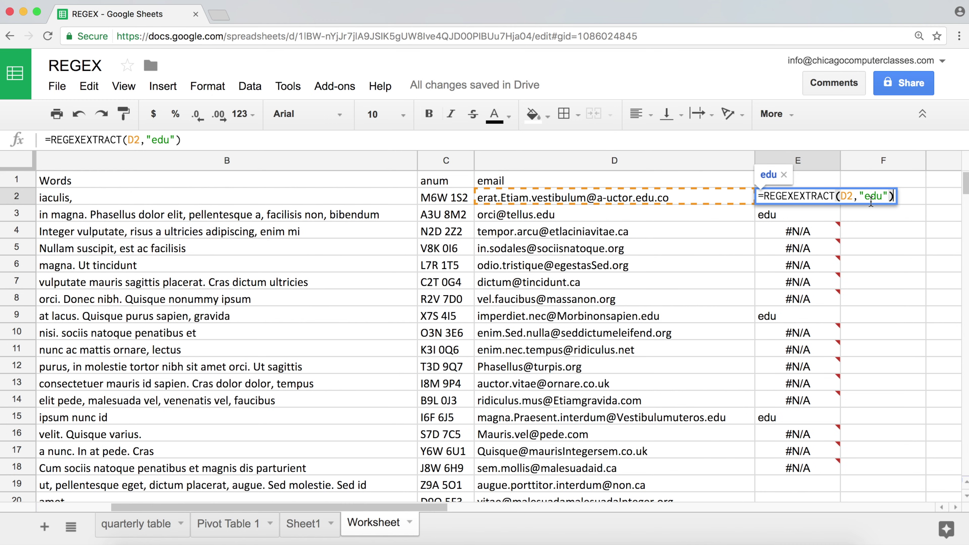
pyautogui.click(882, 197)
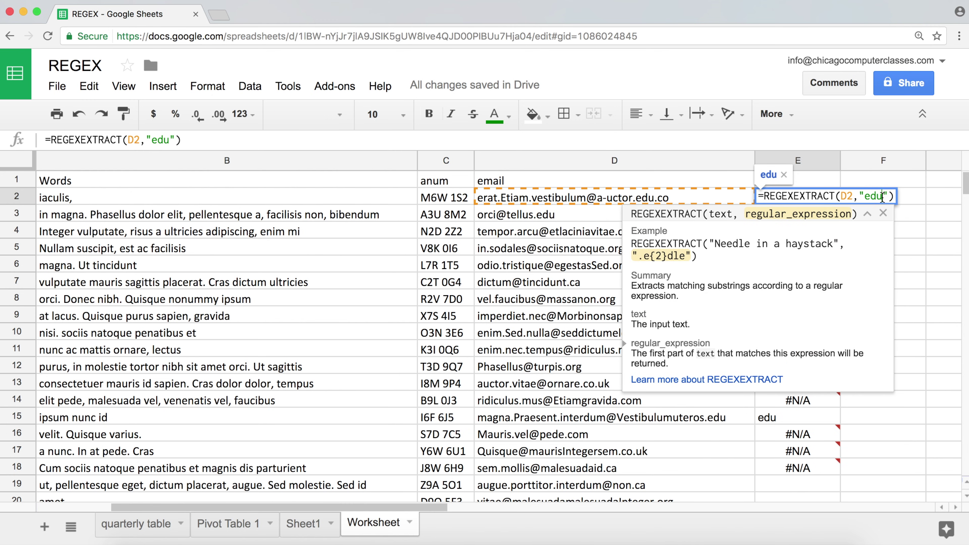
pyautogui.press('BackSpace')
pyautogui.press('BackSpace')
pyautogui.press('BackSpace')
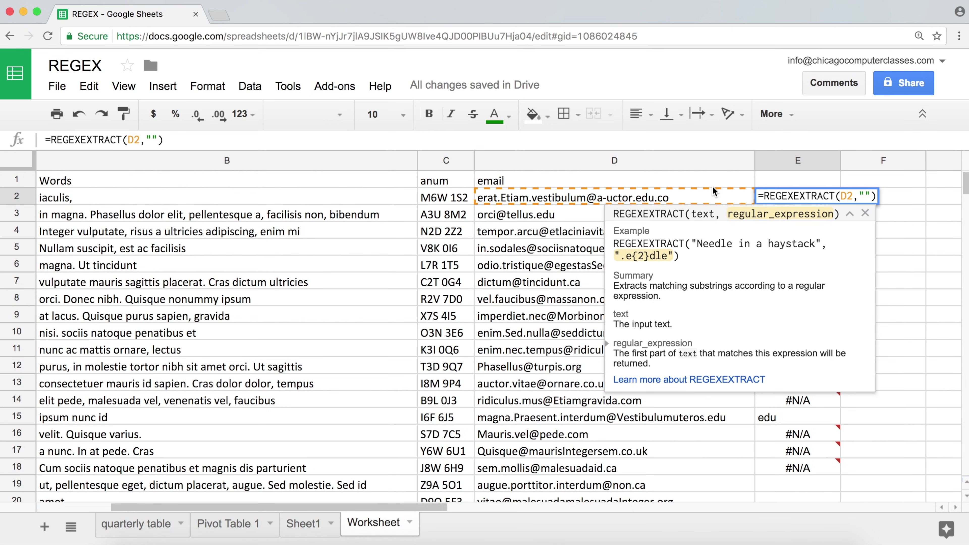
pyautogui.write('@')
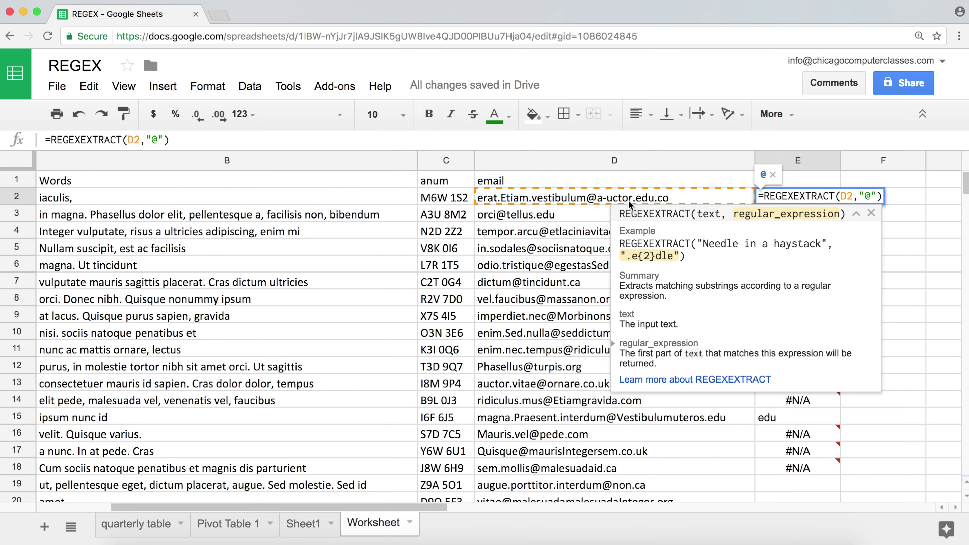
pyautogui.write('.')
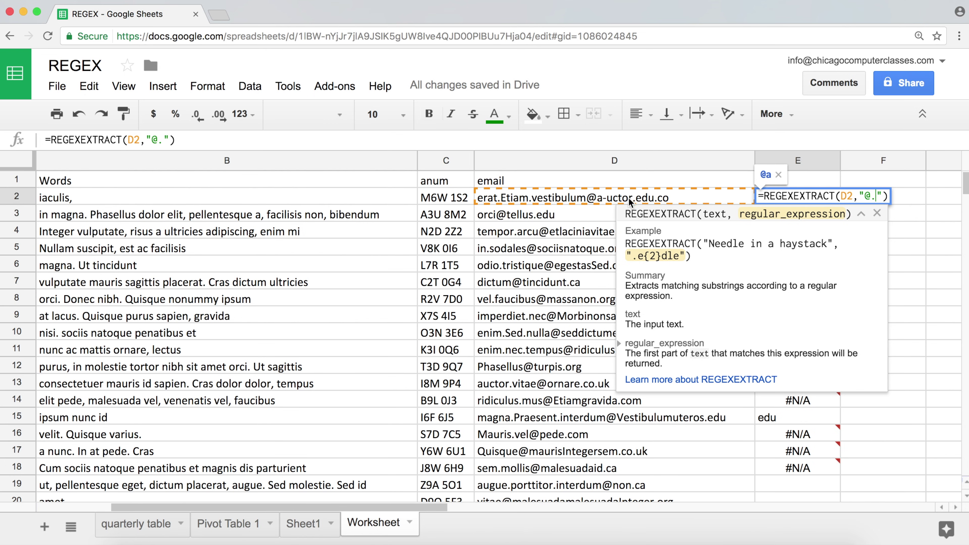
pyautogui.press('Return')
pyautogui.click(824, 203)
pyautogui.moveTo(840, 203); pyautogui.dragTo(831, 484)
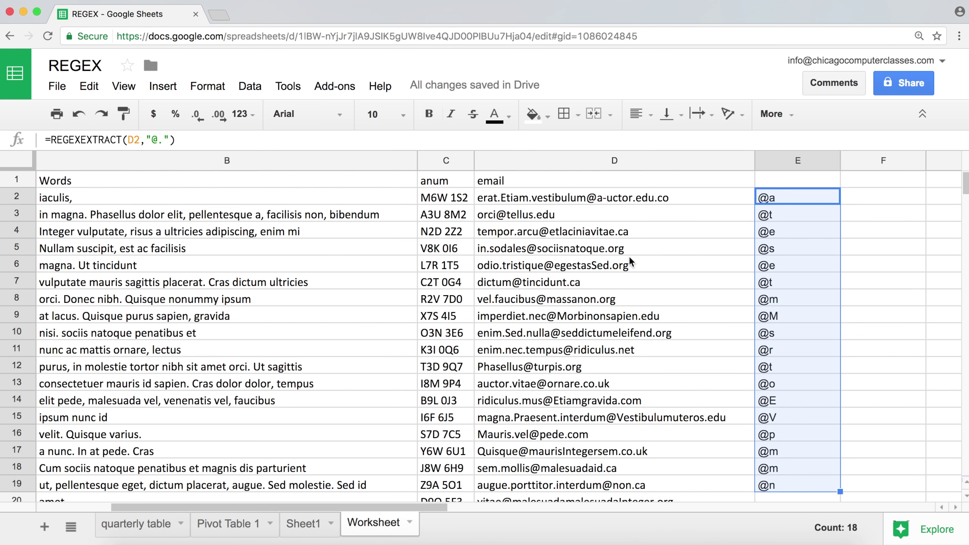
# Change the regular expression in E2's REGEXEXTRACT formula to "@.+" to extract everything from the @ sign onward
pyautogui.doubleClick(802, 202)
pyautogui.click(876, 197)
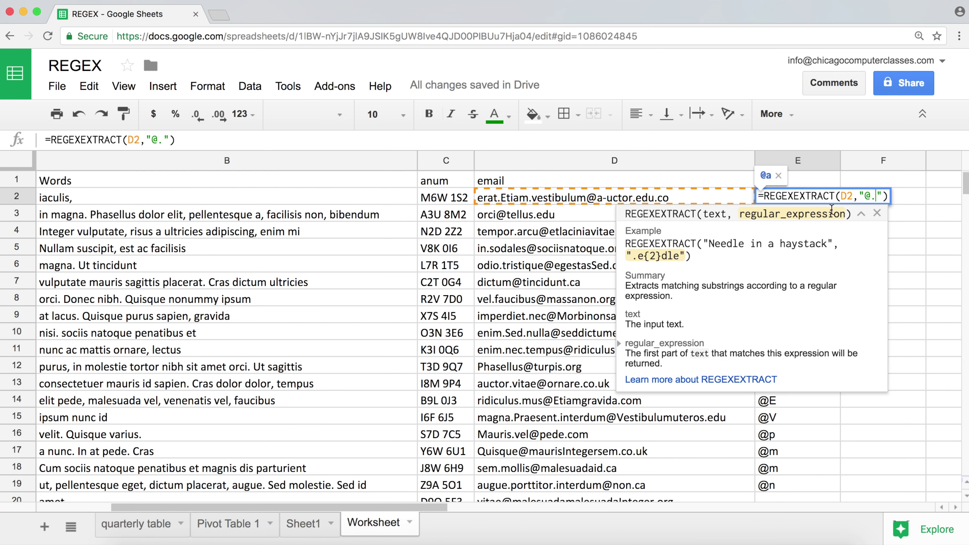
pyautogui.write('+')
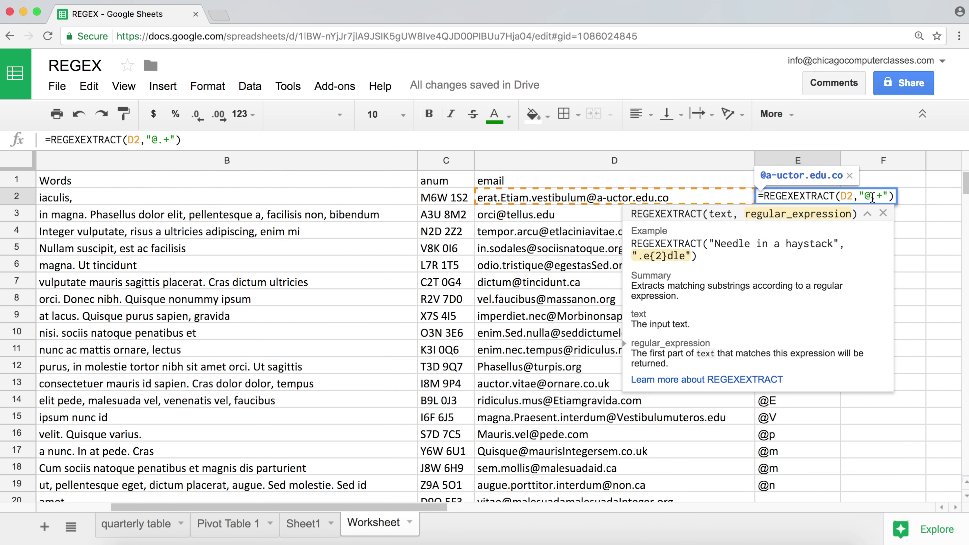
pyautogui.moveTo(871, 199); pyautogui.dragTo(876, 198)
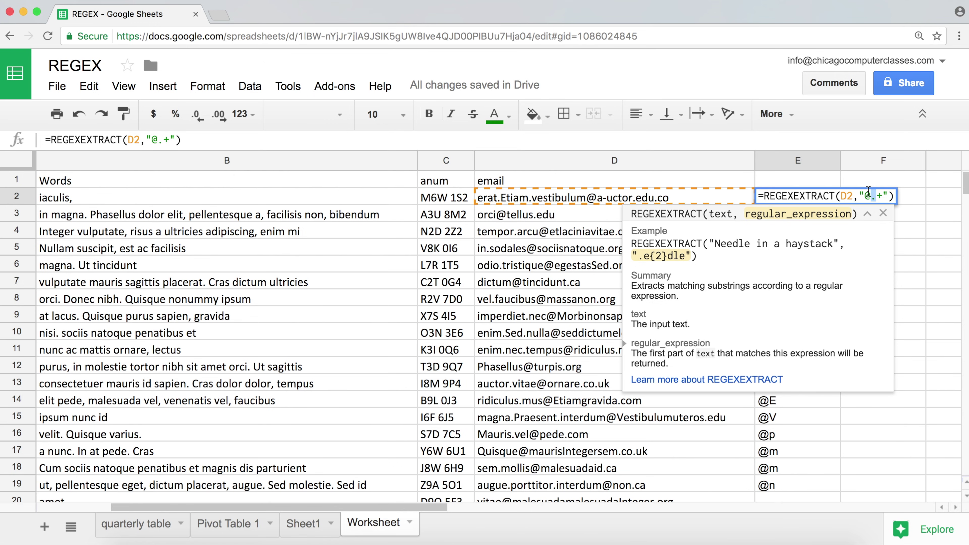
pyautogui.click(888, 196)
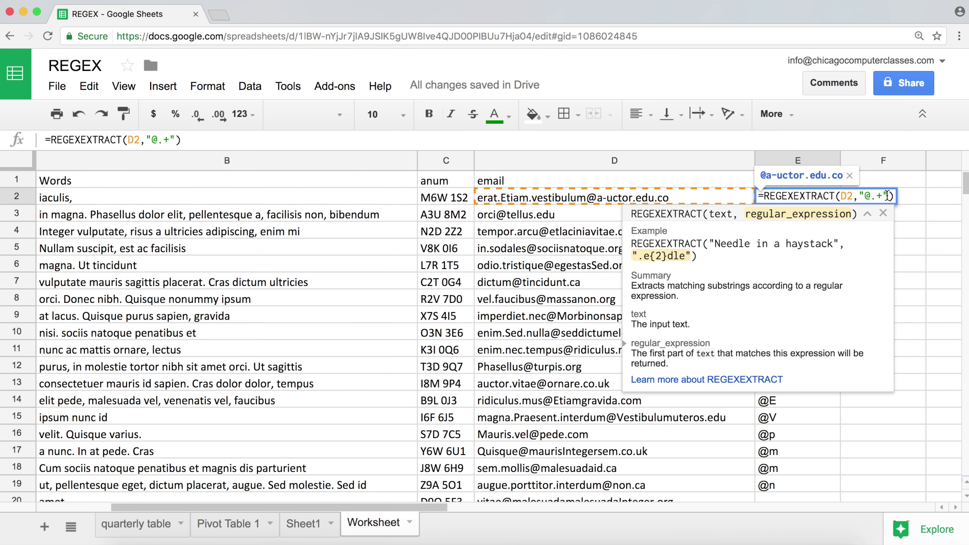
pyautogui.press('Return')
# Copy the "@.+" formula from E2 down through E19 and widen column E to fit the extracted domains
pyautogui.click(833, 200)
pyautogui.moveTo(840, 203); pyautogui.dragTo(802, 484)
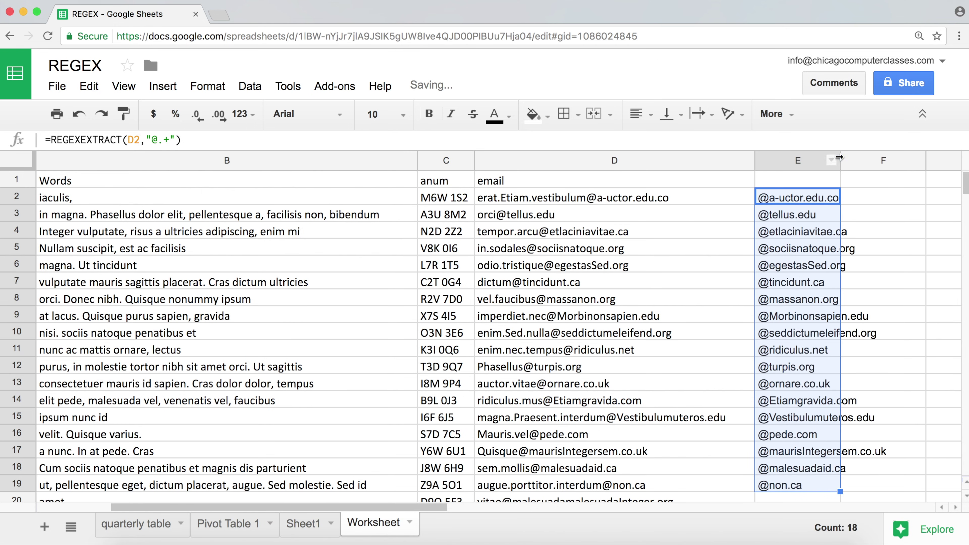
pyautogui.moveTo(840, 161); pyautogui.dragTo(897, 165)
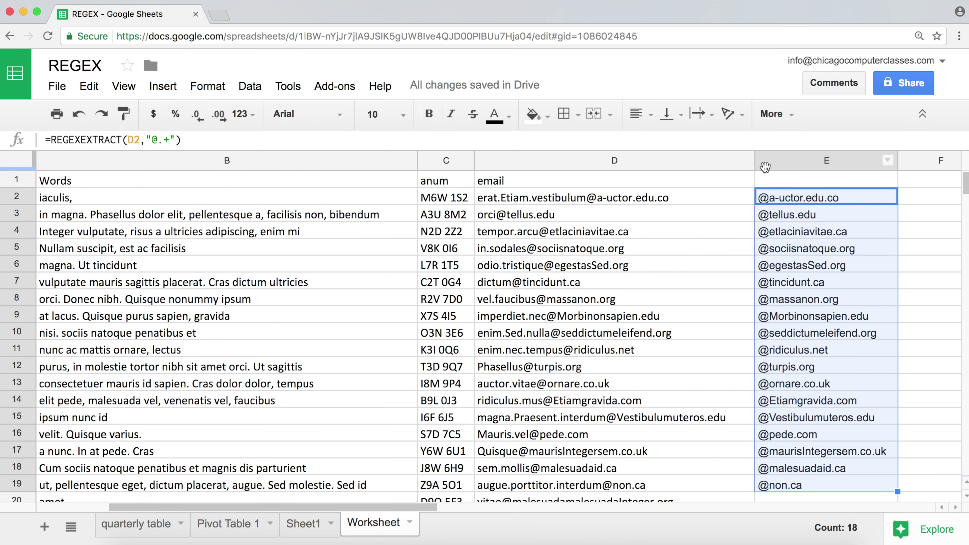
# Copy the regular expression @.+ out of E2's formula and enter it in cell E1 as the column's pattern
pyautogui.doubleClick(781, 195)
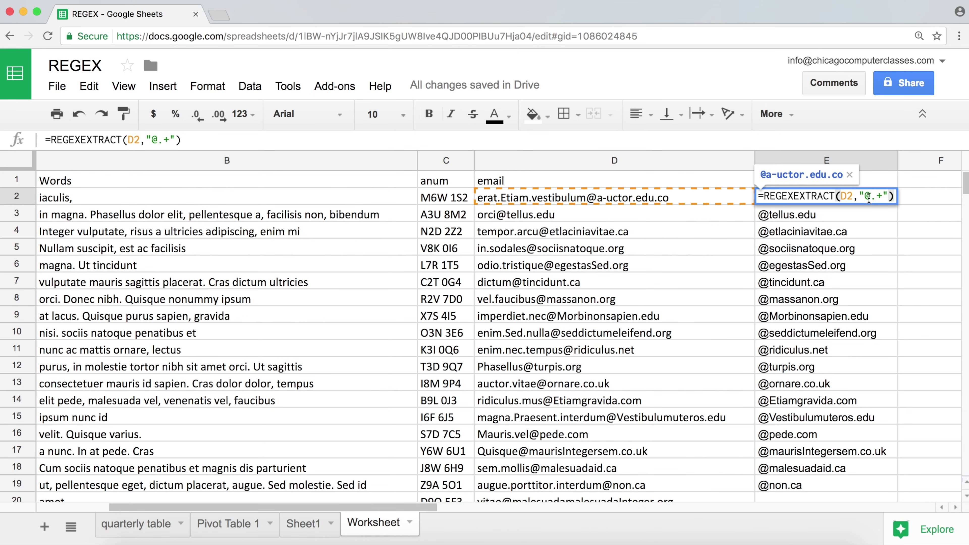
pyautogui.moveTo(867, 199); pyautogui.dragTo(884, 198)
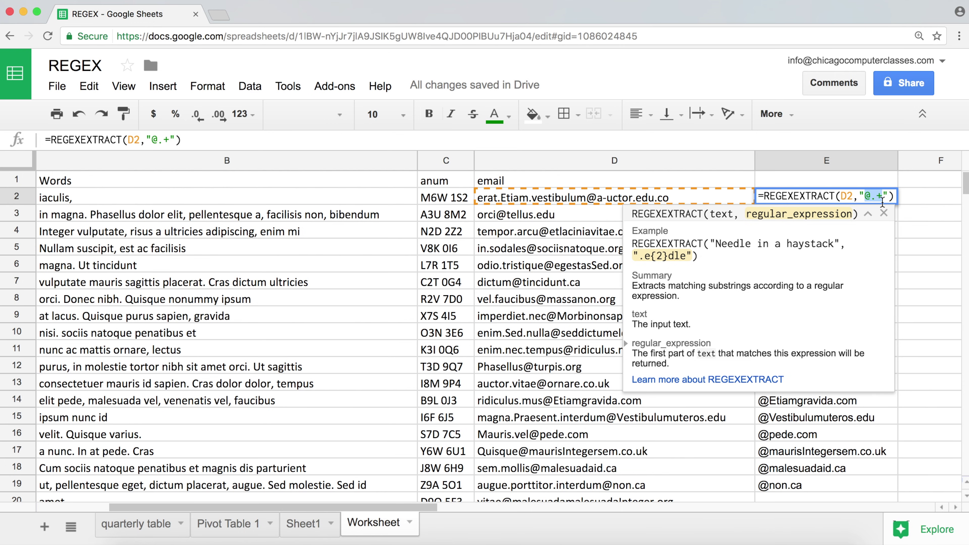
pyautogui.click(853, 180)
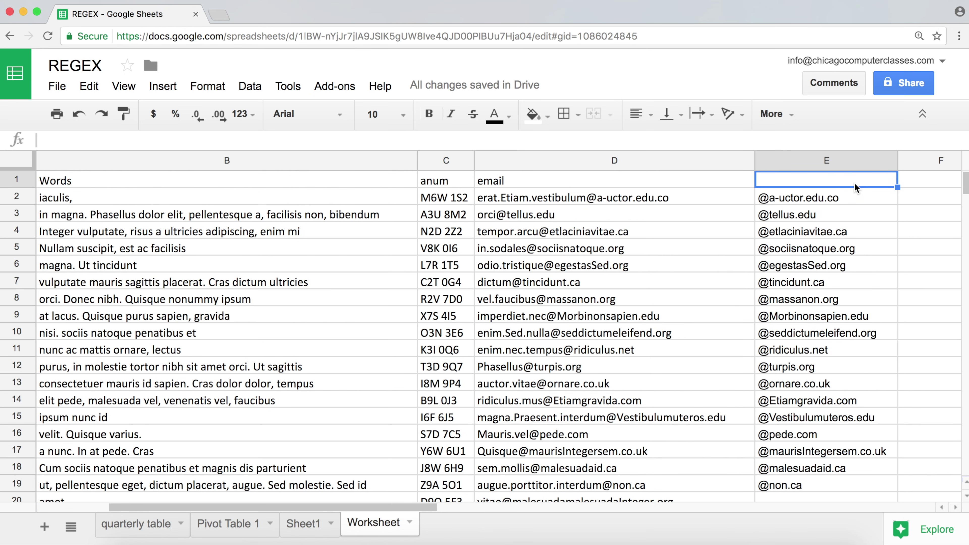
pyautogui.hotkey('ctrl', 'v')
pyautogui.click(800, 180)
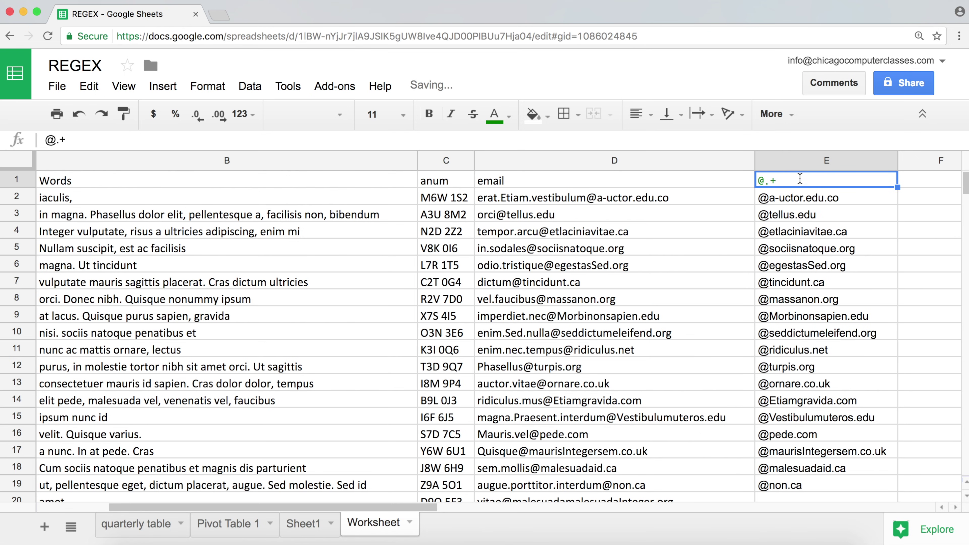
pyautogui.moveTo(793, 180); pyautogui.dragTo(704, 180)
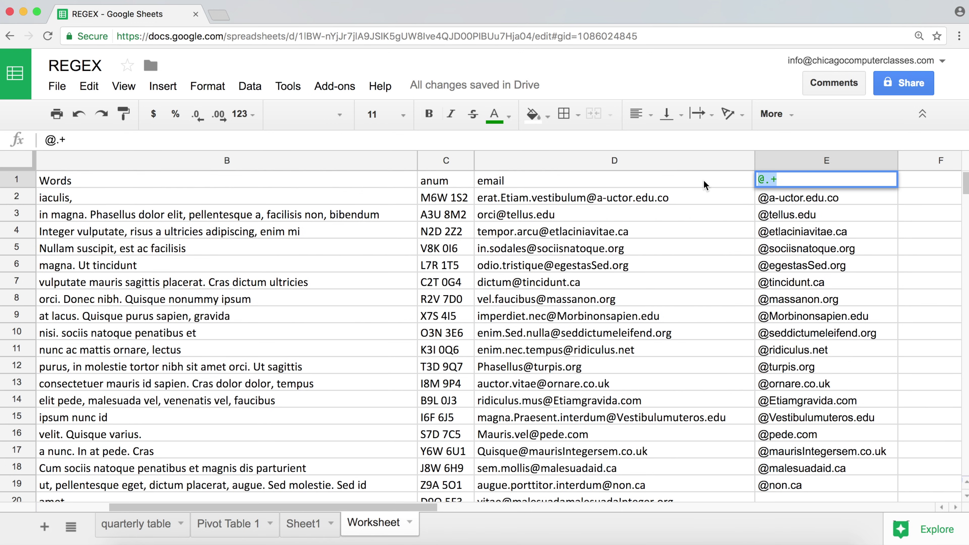
pyautogui.write('@.+')
pyautogui.press('Return')
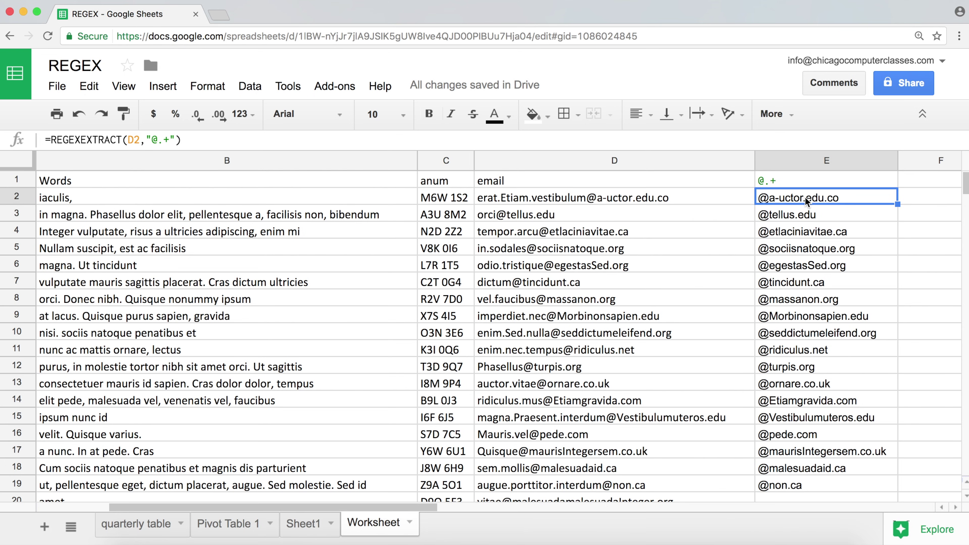
# Replace the quoted pattern in E2's formula with an absolute reference to E1, giving =REGEXEXTRACT(D2,$E$1)
pyautogui.write('=')
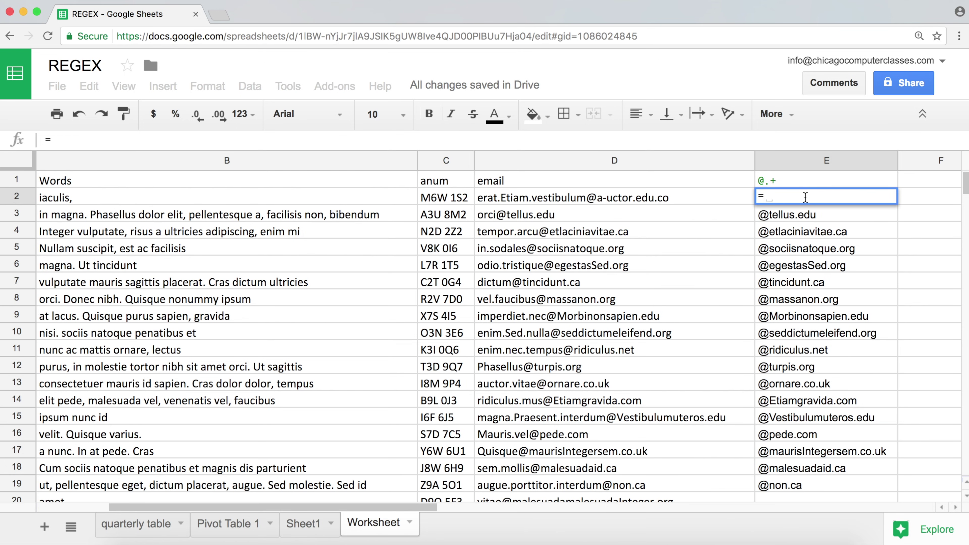
pyautogui.press('Escape')
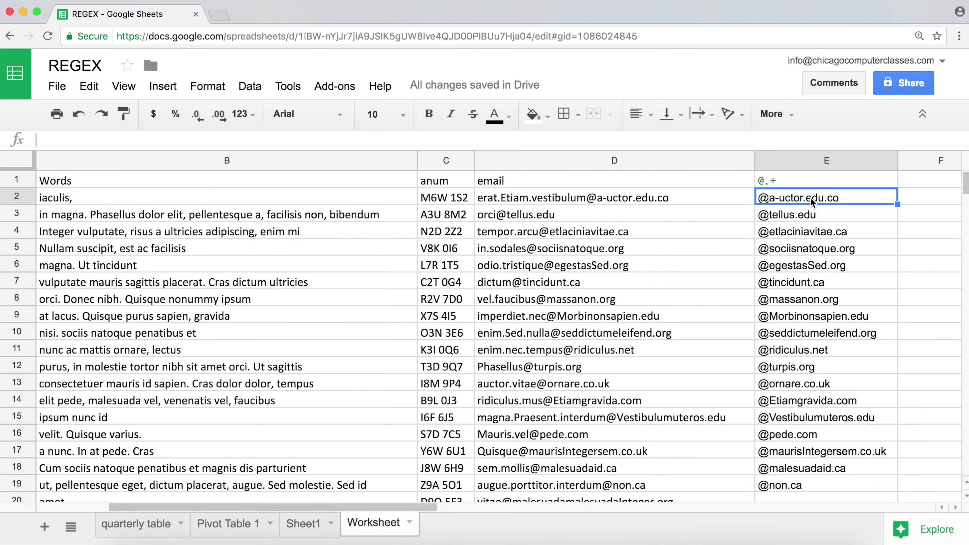
pyautogui.press('Return')
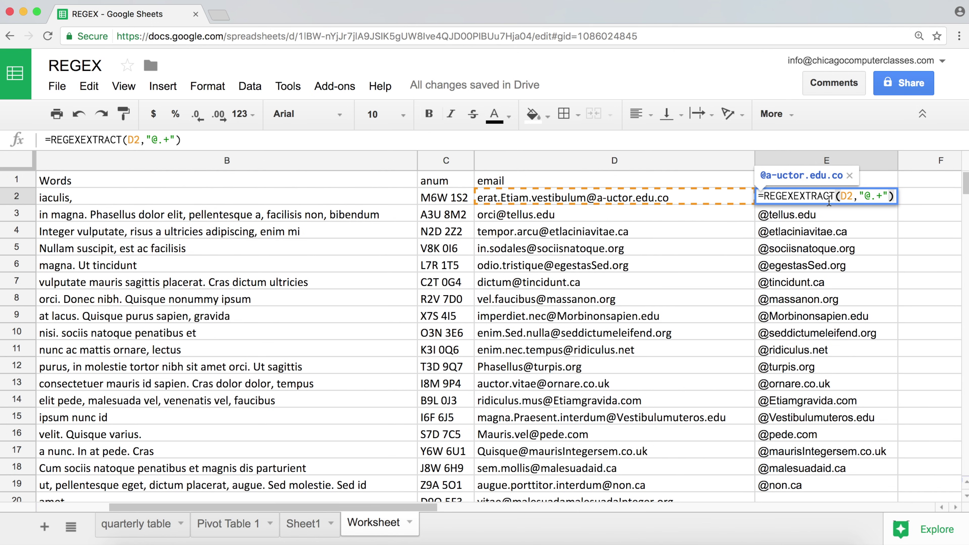
pyautogui.moveTo(862, 196); pyautogui.dragTo(888, 197)
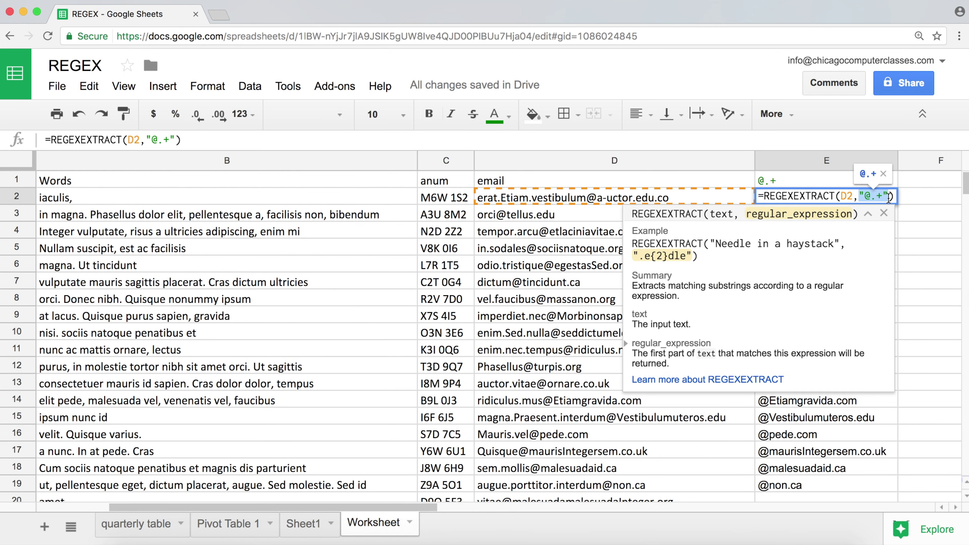
pyautogui.press('BackSpace')
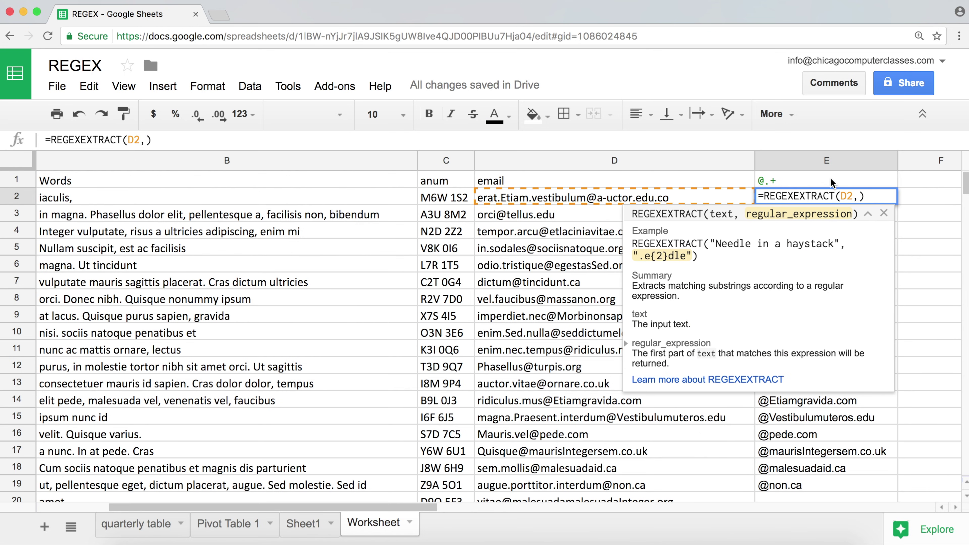
pyautogui.click(831, 178)
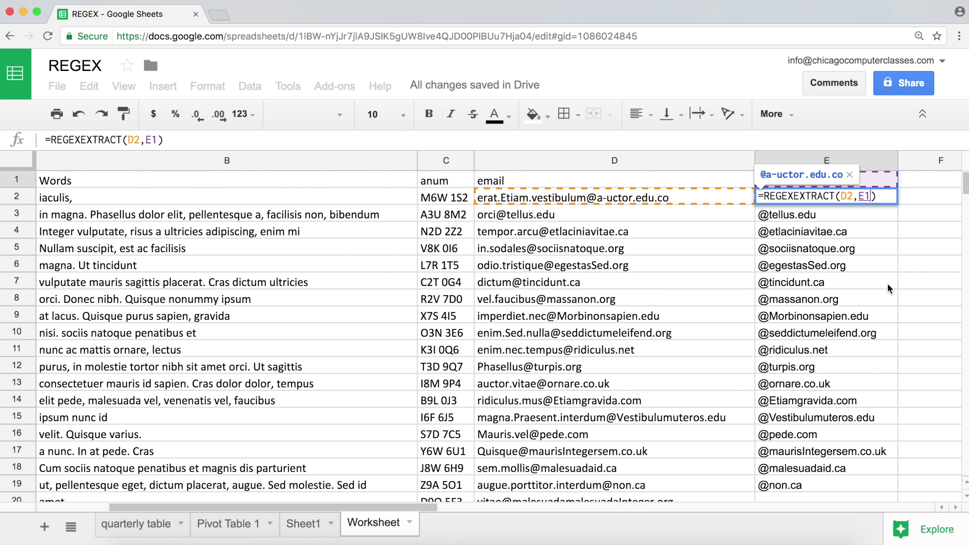
pyautogui.click(862, 196)
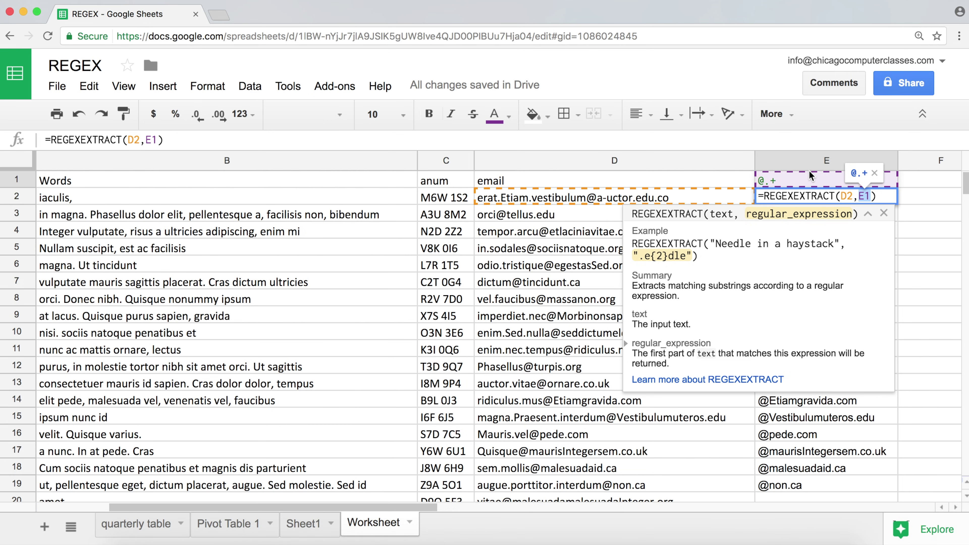
pyautogui.press('F4')
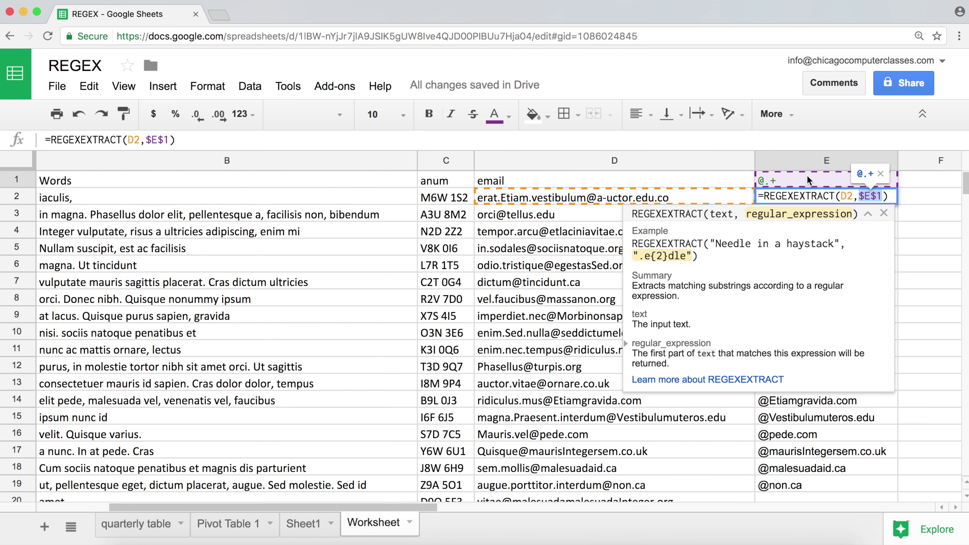
pyautogui.press('Return')
# Copy the formula that references $E$1 from E2 down to the last email in row 101
pyautogui.click(858, 199)
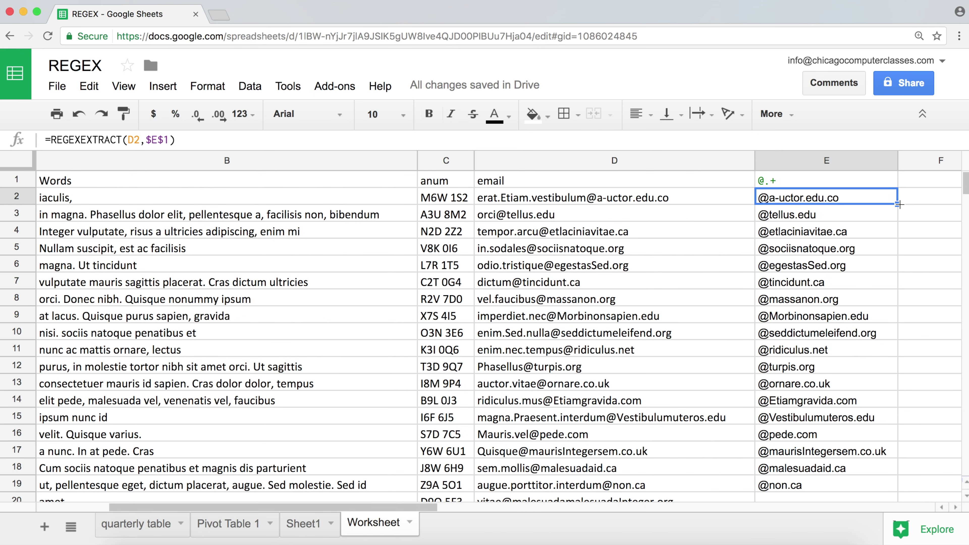
pyautogui.moveTo(899, 205)
pyautogui.mouseDown()
pyautogui.moveTo(850, 537)
pyautogui.moveTo(824, 472)
pyautogui.moveTo(908, 249)
pyautogui.moveTo(908, 214)
pyautogui.mouseUp()
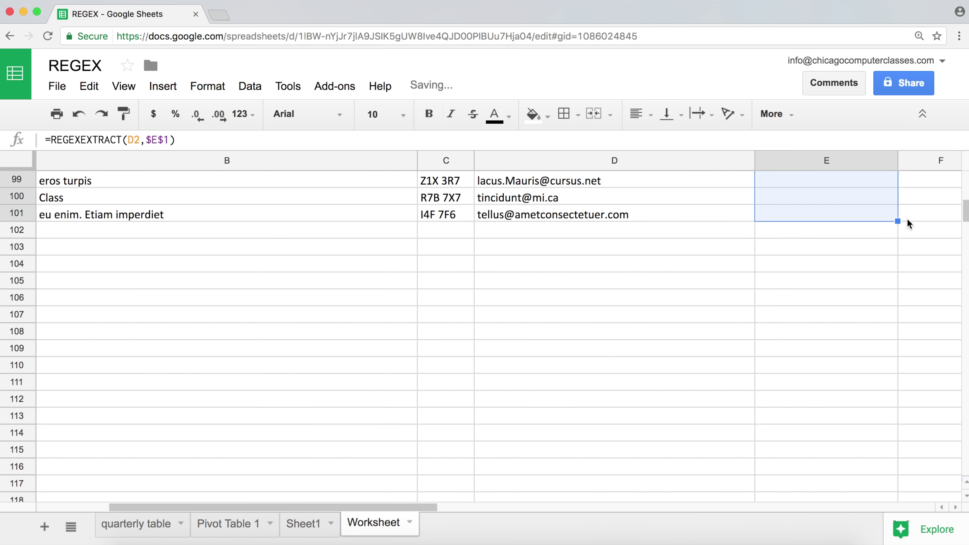
pyautogui.scroll(20, 882, 204)
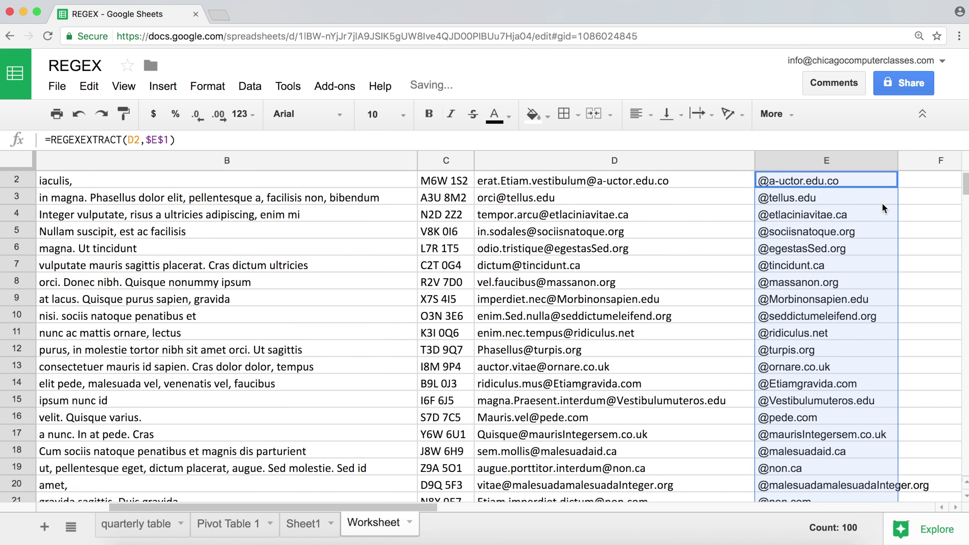
pyautogui.click(817, 203)
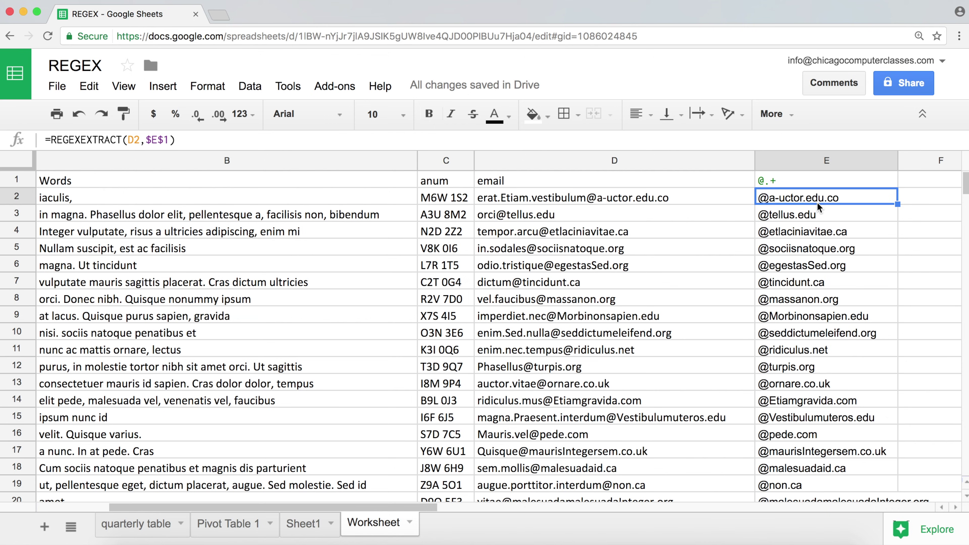
# Check the $E$1 reference in E2's formula and shorten the pattern in cell E1 to "@."
pyautogui.doubleClick(817, 202)
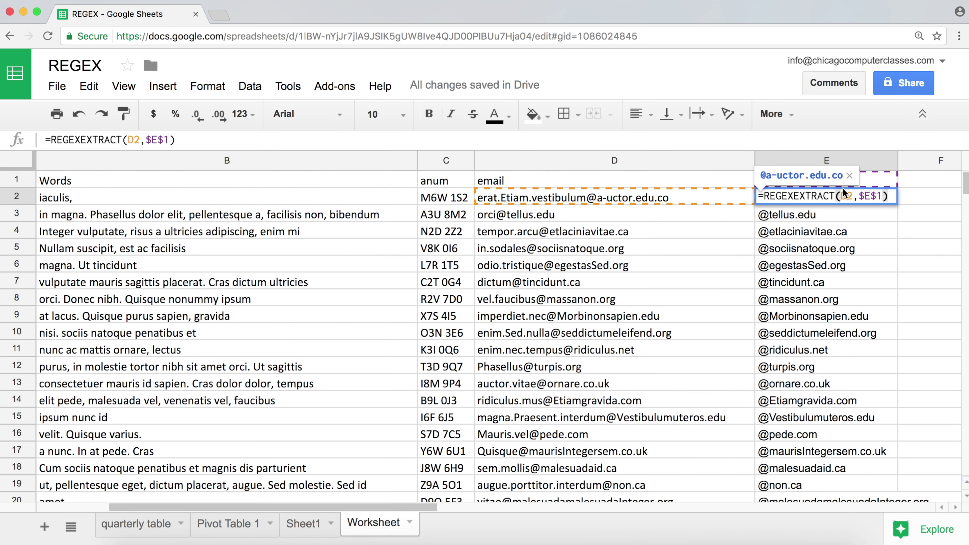
pyautogui.click(888, 179)
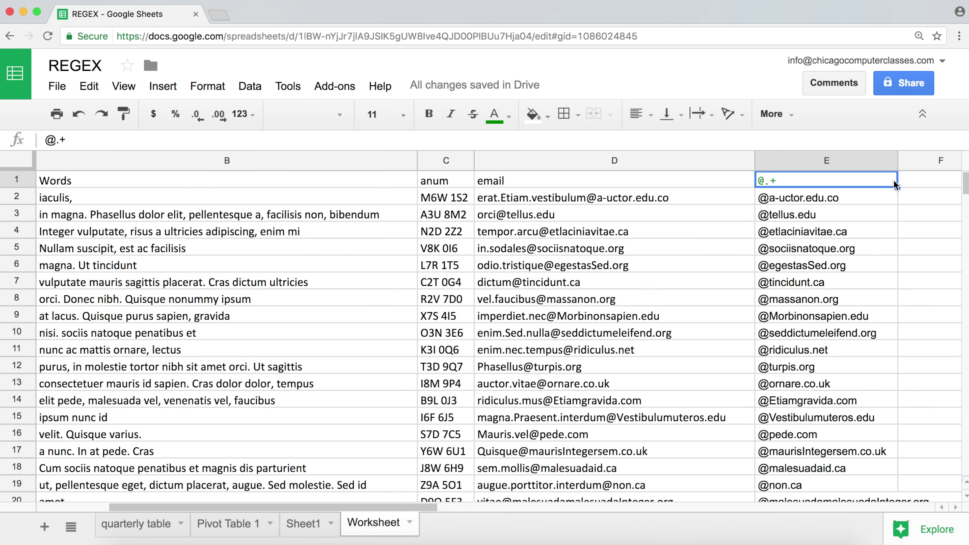
pyautogui.doubleClick(792, 180)
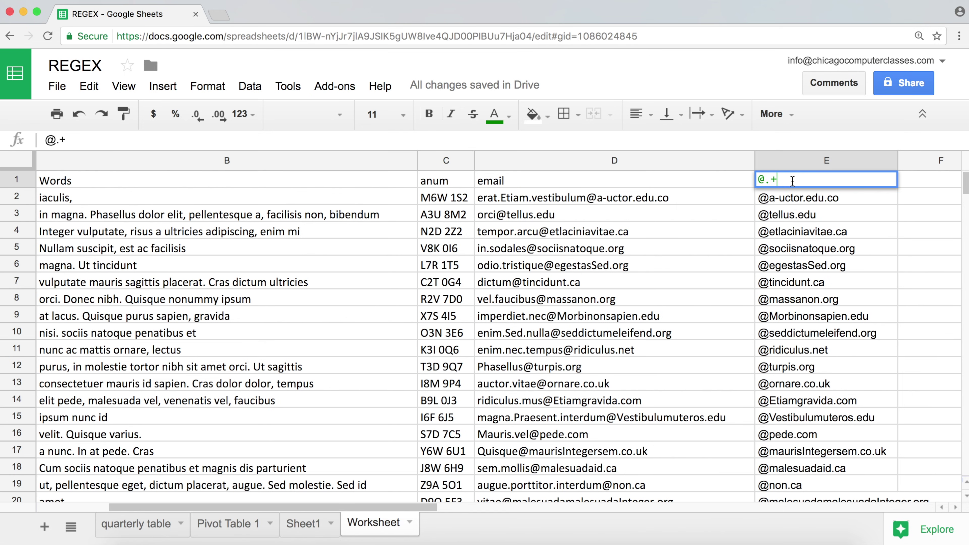
pyautogui.press('BackSpace')
pyautogui.press('Return')
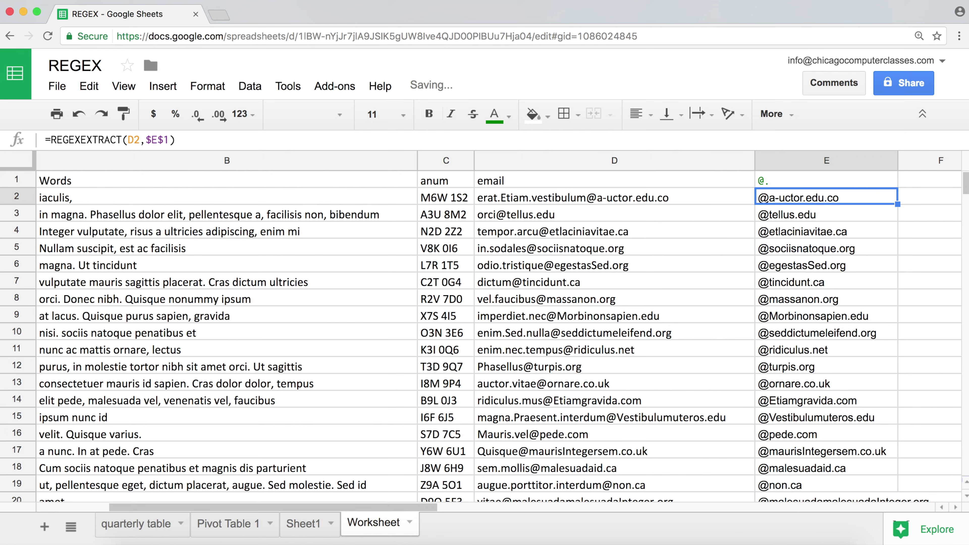
# Replace the pattern in cell E1 with "t.l" to match a t and an l with any character between them
pyautogui.click(778, 182)
pyautogui.doubleClick(781, 180)
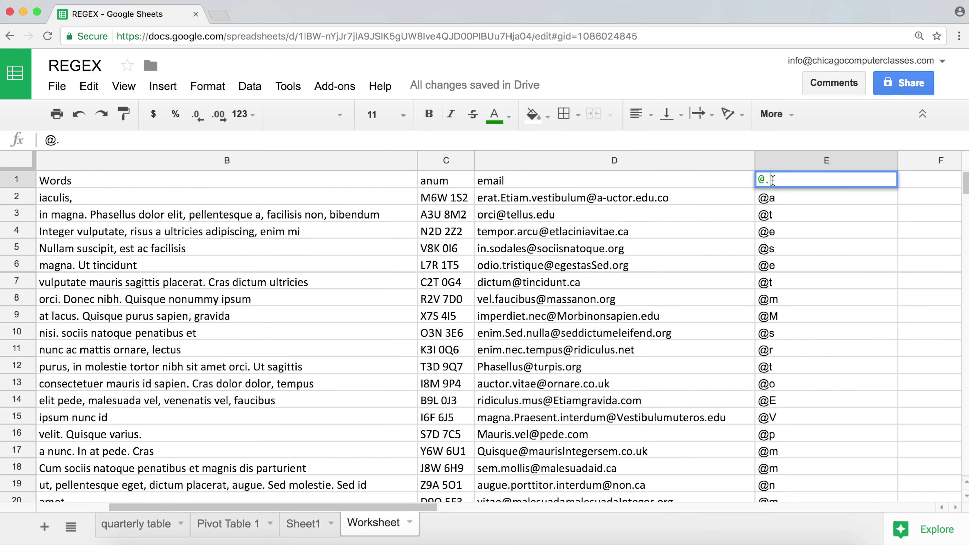
pyautogui.press('BackSpace')
pyautogui.press('BackSpace')
pyautogui.write('t.l')
pyautogui.press('Return')
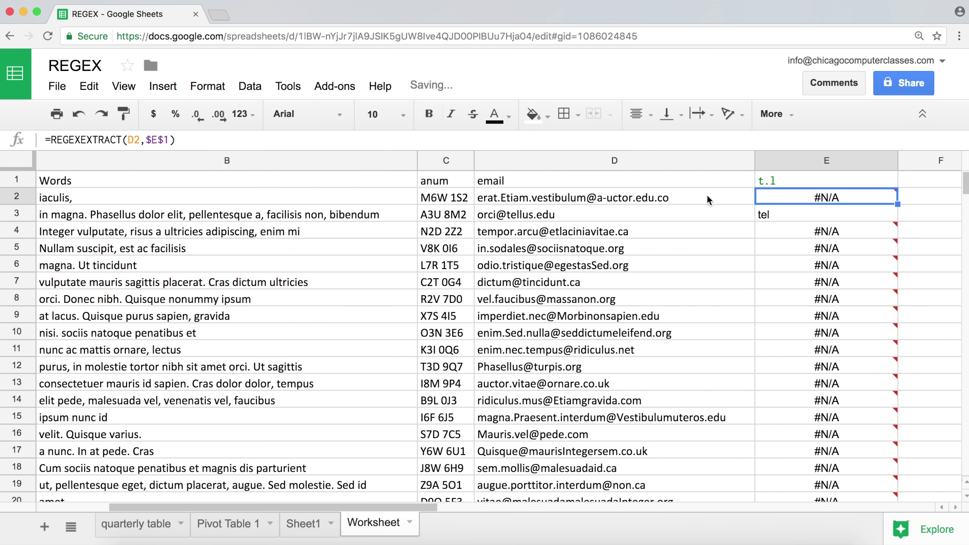
# Compare the "t.l" extraction results in column E with the emails in column D, from row 3 down to row 101
pyautogui.click(542, 215)
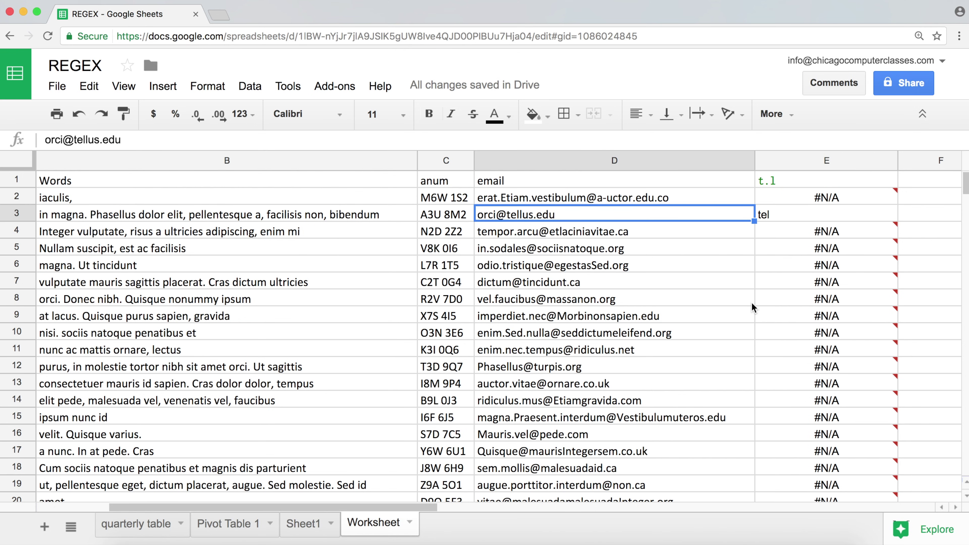
pyautogui.scroll(-8, 750, 305)
pyautogui.scroll(-15, 751, 302)
pyautogui.scroll(3, 751, 291)
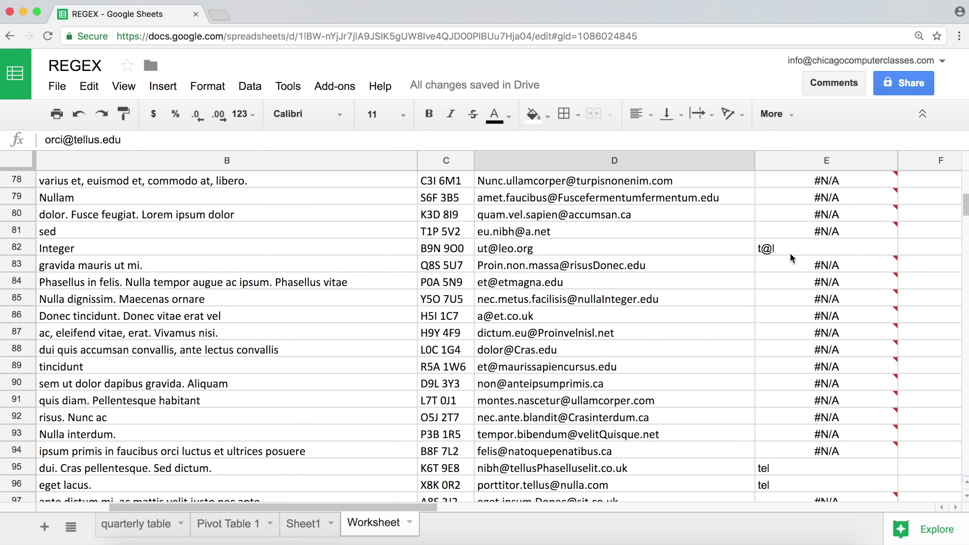
pyautogui.scroll(-3, 791, 336)
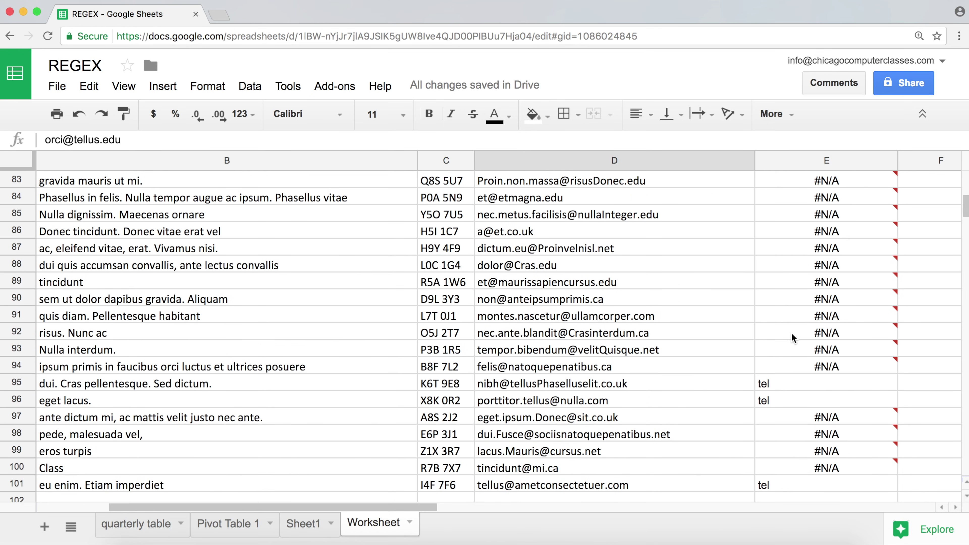
pyautogui.scroll(20, 791, 332)
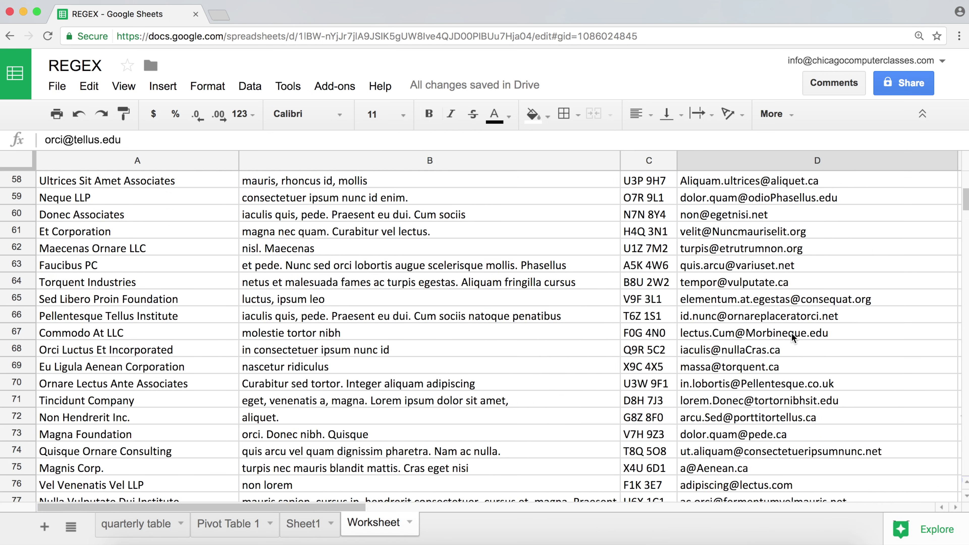
pyautogui.hscroll(5, 790, 332)
pyautogui.hscroll(-3, 791, 333)
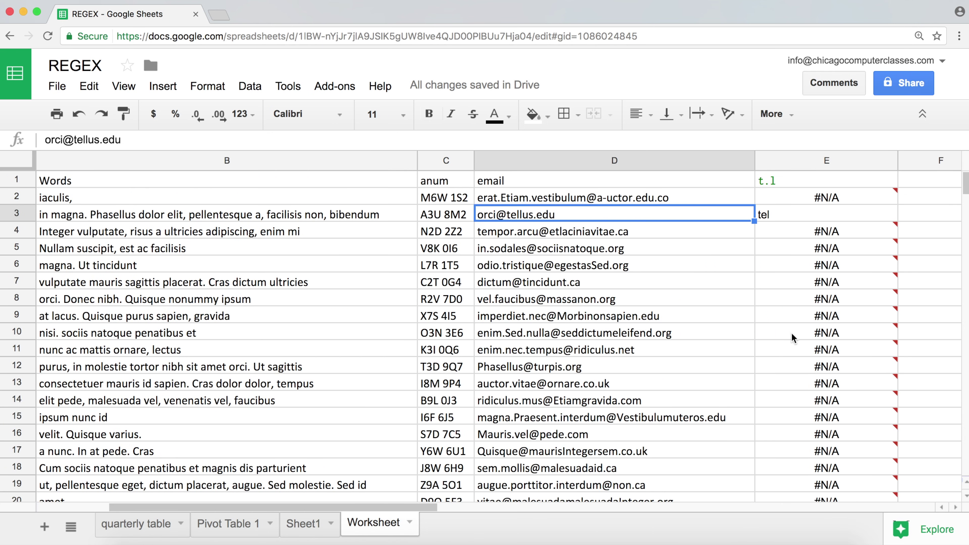
# Clear the regular expression pattern from cell E1
pyautogui.click(789, 179)
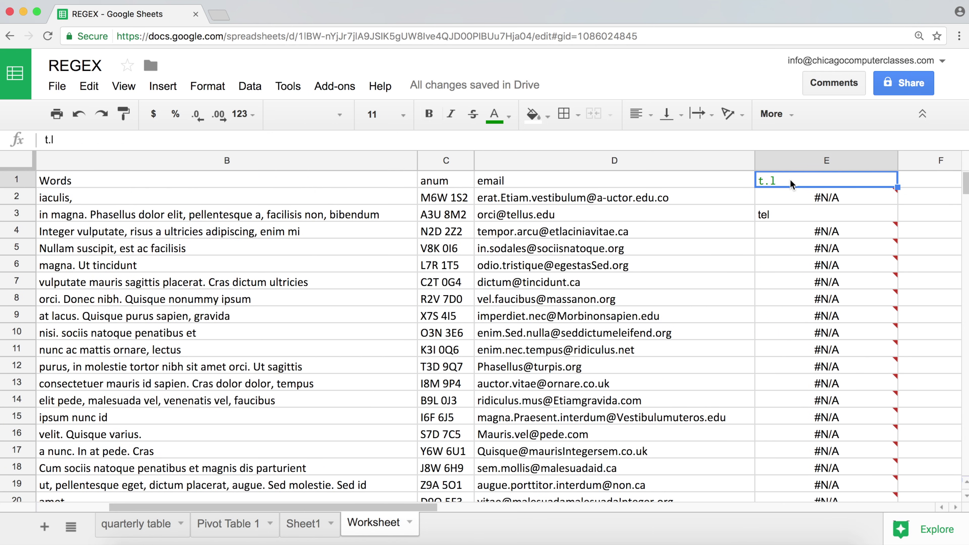
pyautogui.click(769, 181)
pyautogui.doubleClick(769, 180)
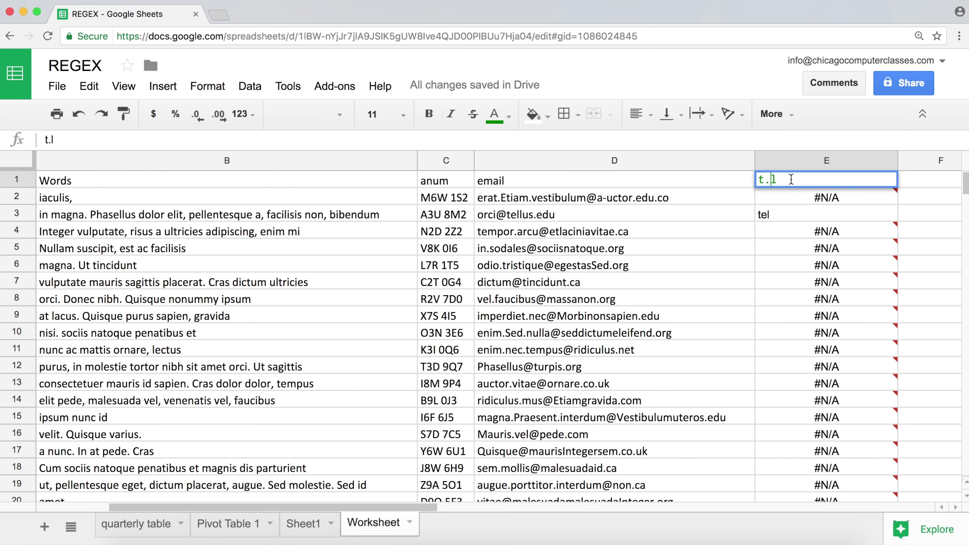
pyautogui.press('BackSpace')
pyautogui.press('BackSpace')
pyautogui.press('BackSpace')
pyautogui.write('@')
pyautogui.press('Return')
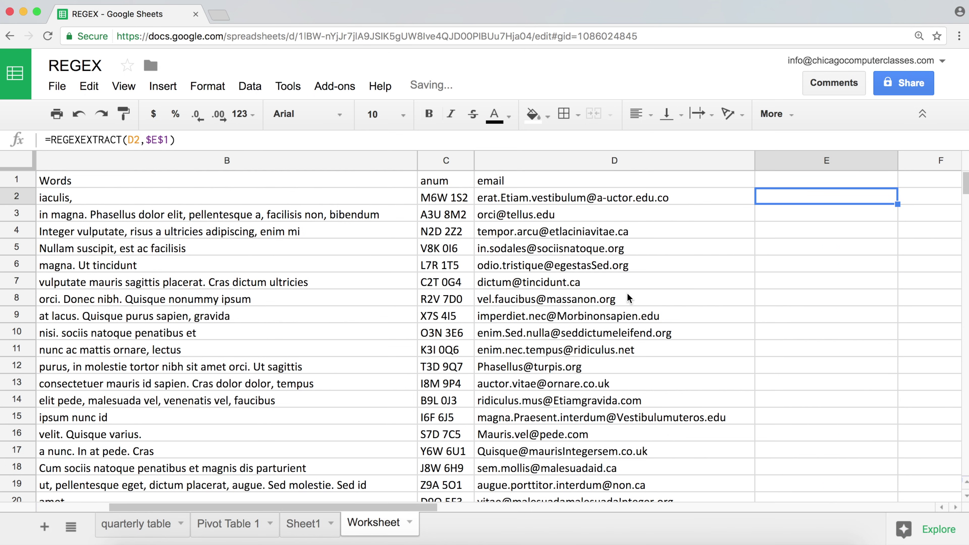
# Check several emails in column D and E2's formula against the empty pattern, and undo the last change to cell E1
pyautogui.click(639, 199)
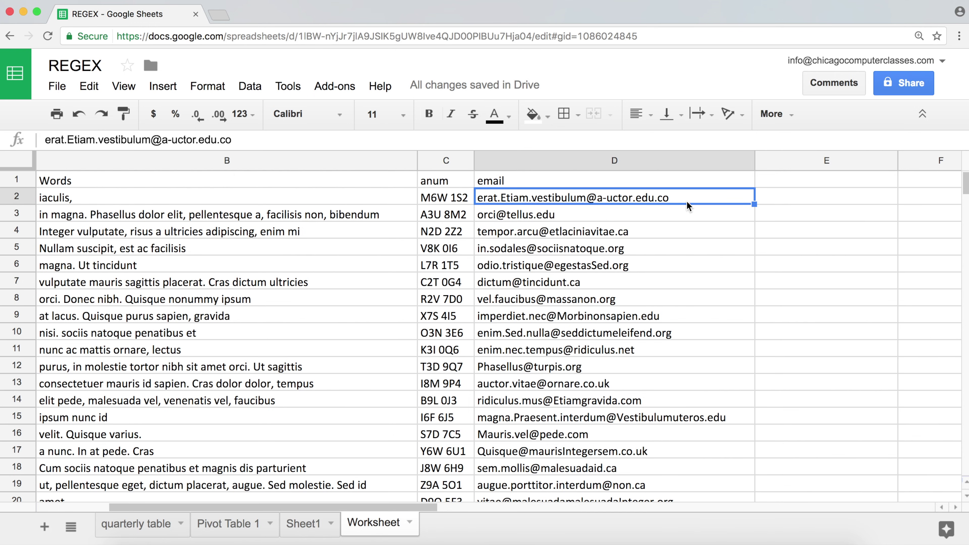
pyautogui.click(619, 233)
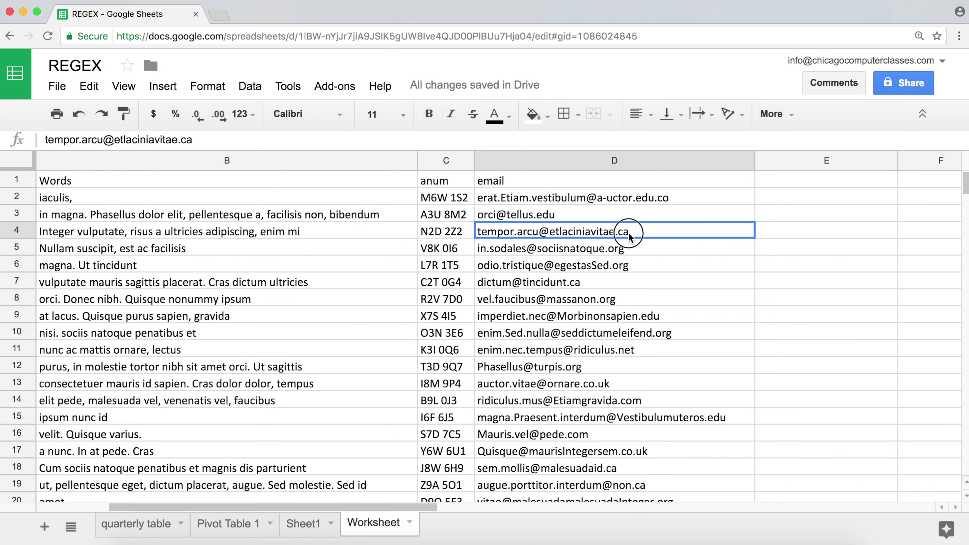
pyautogui.click(577, 219)
pyautogui.click(616, 248)
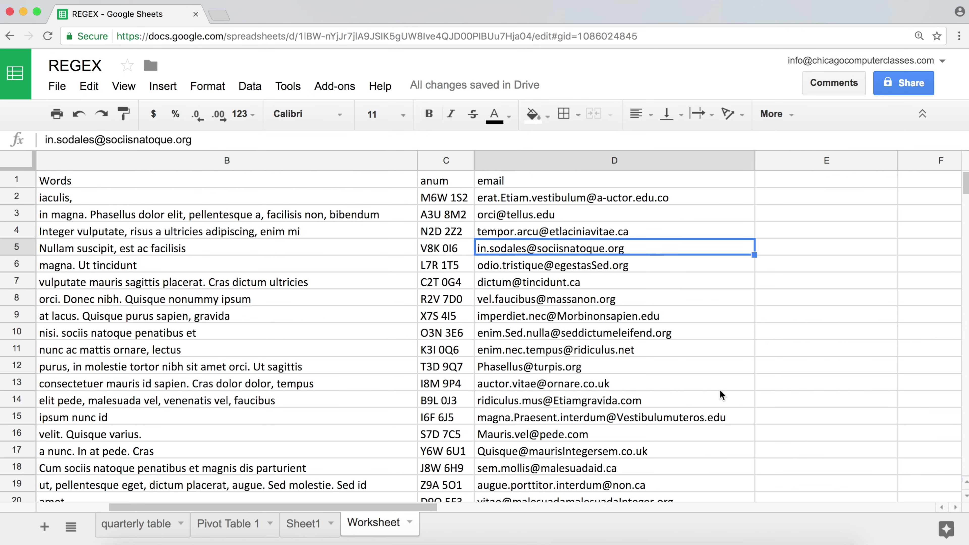
pyautogui.click(592, 381)
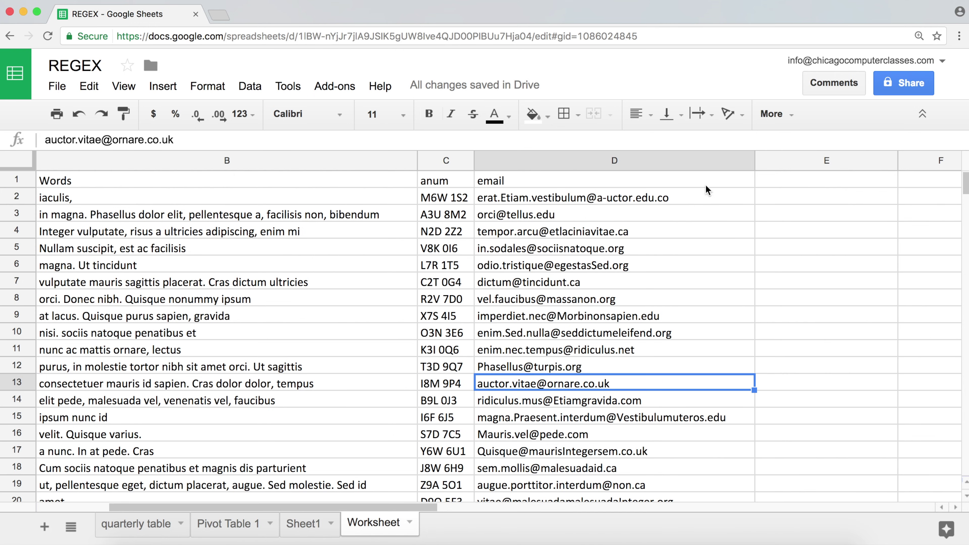
pyautogui.click(795, 200)
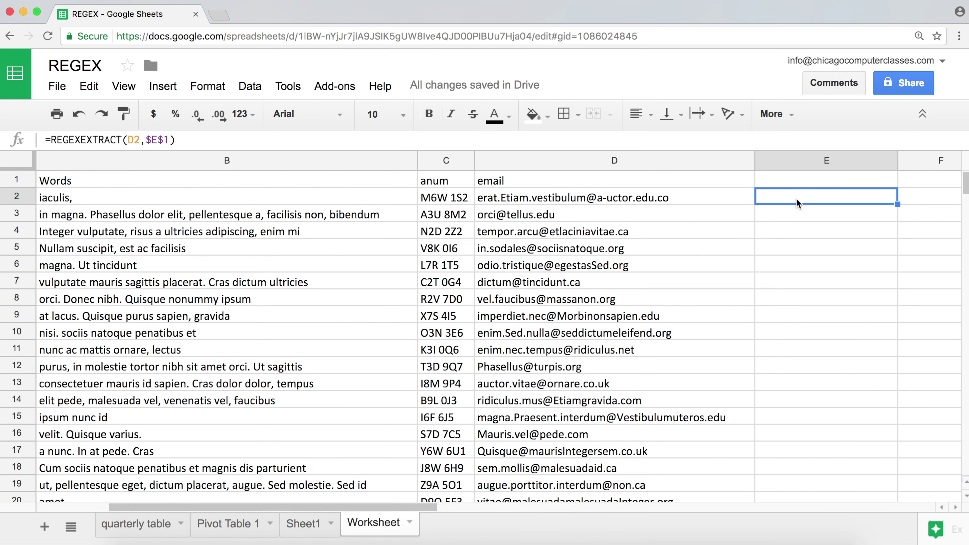
pyautogui.hotkey('ctrl', 'z')
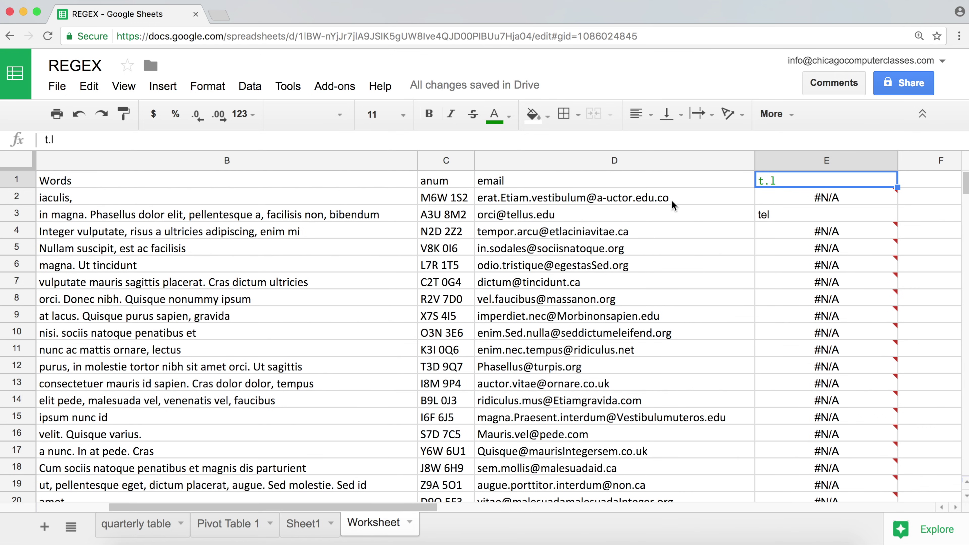
# Replace the pattern in cell E1 with "\w" to extract a single word character from each email
pyautogui.click(541, 215)
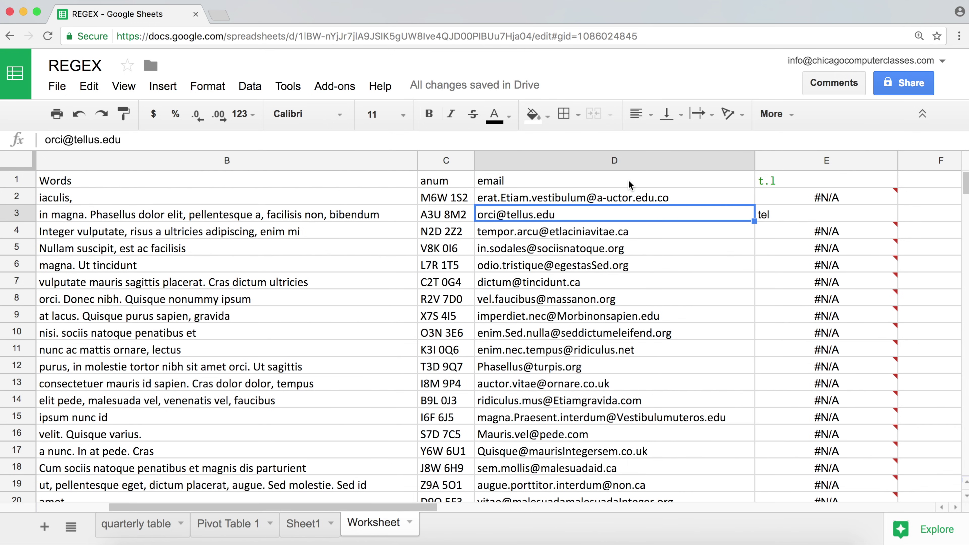
pyautogui.click(764, 182)
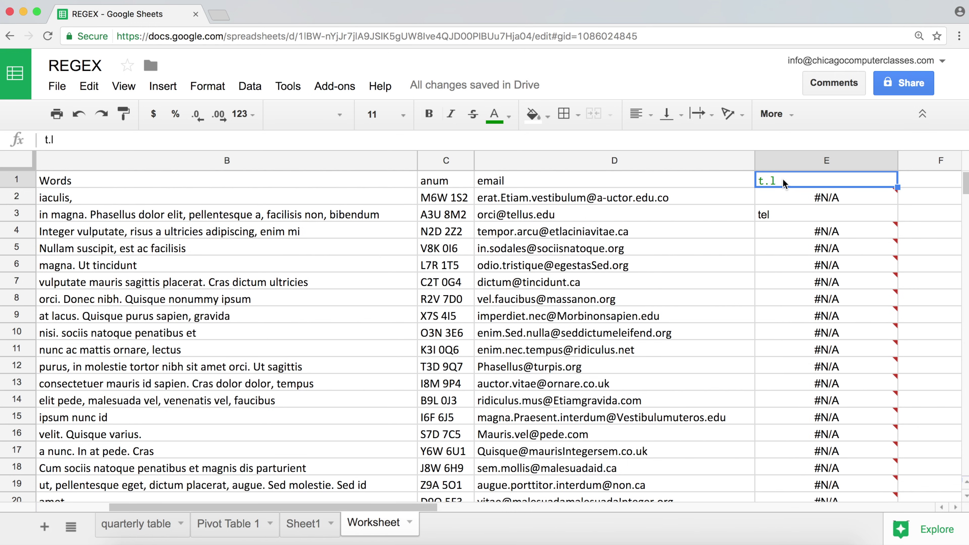
pyautogui.write('\\w')
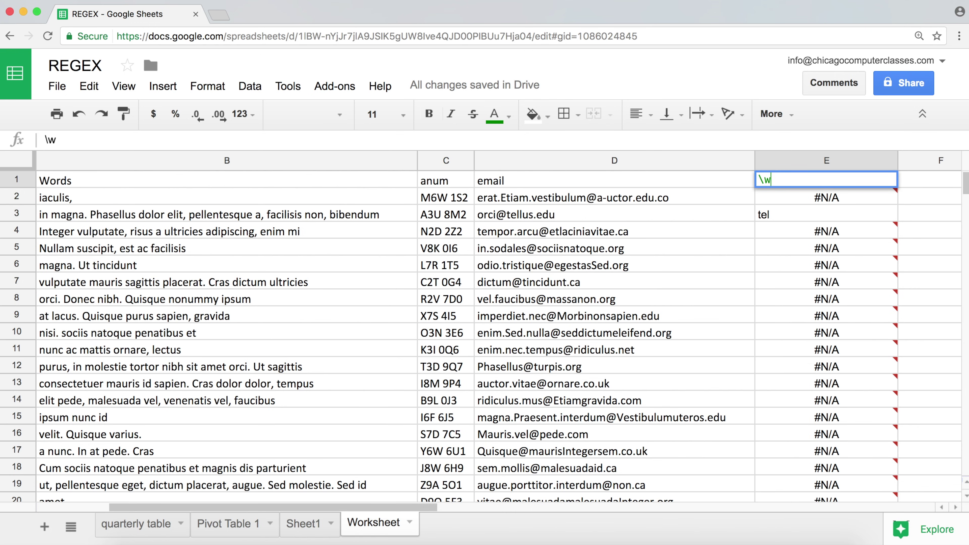
pyautogui.press('Return')
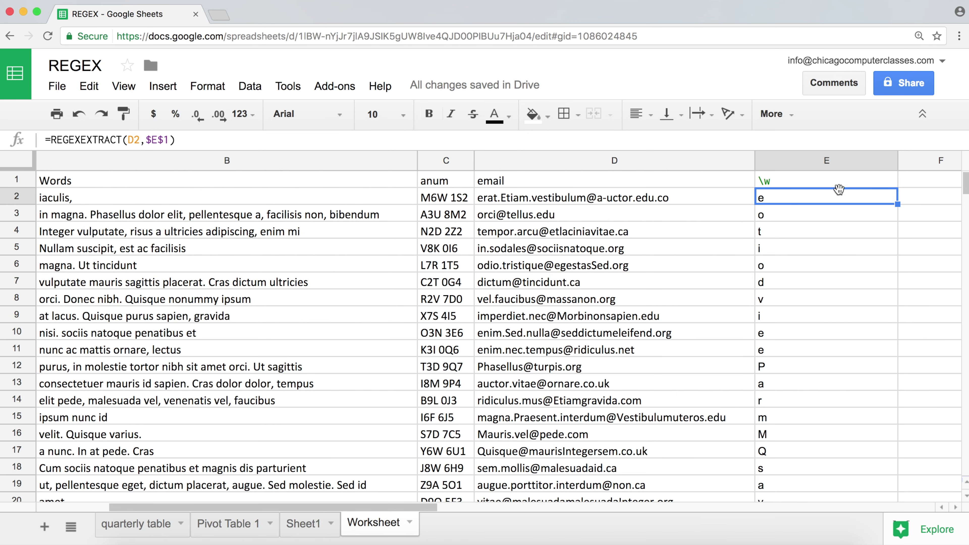
# Extend the pattern in cell E1 to "\w+" for one or more word characters, and compare the result in E2 with D2
pyautogui.doubleClick(839, 180)
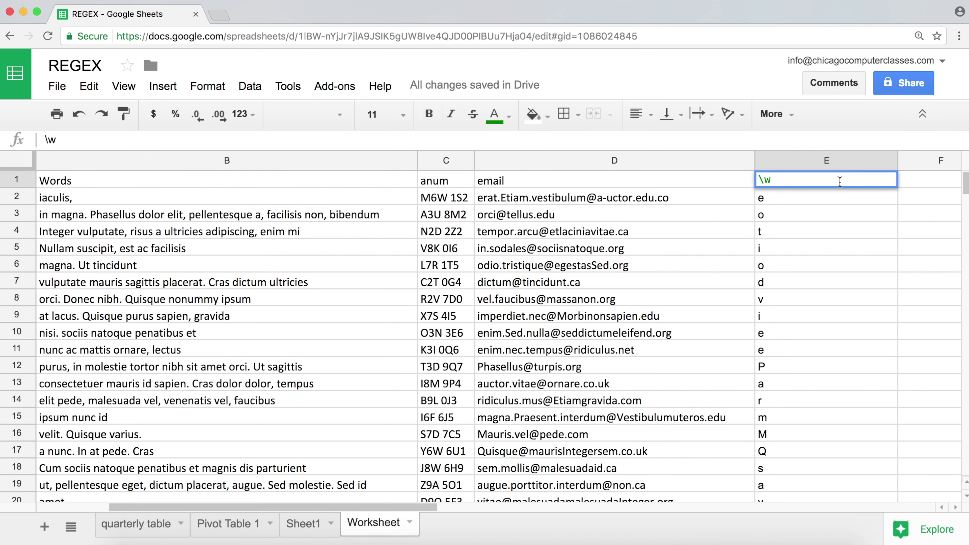
pyautogui.write('+')
pyautogui.press('Return')
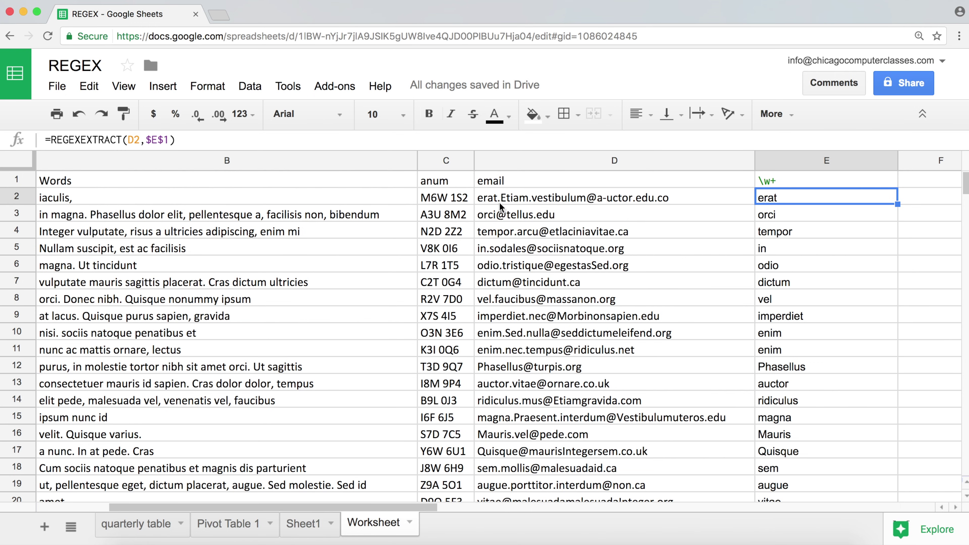
pyautogui.click(480, 201)
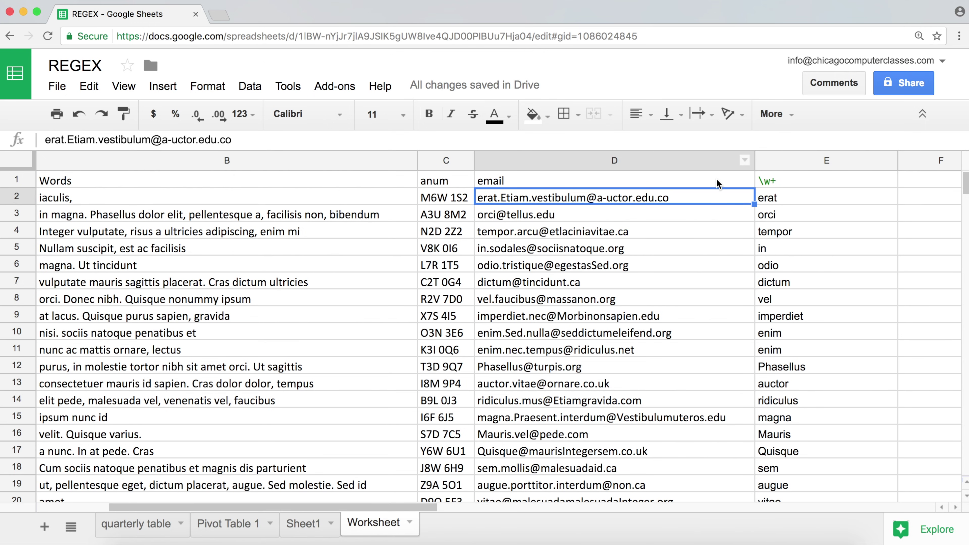
pyautogui.click(781, 183)
pyautogui.click(771, 203)
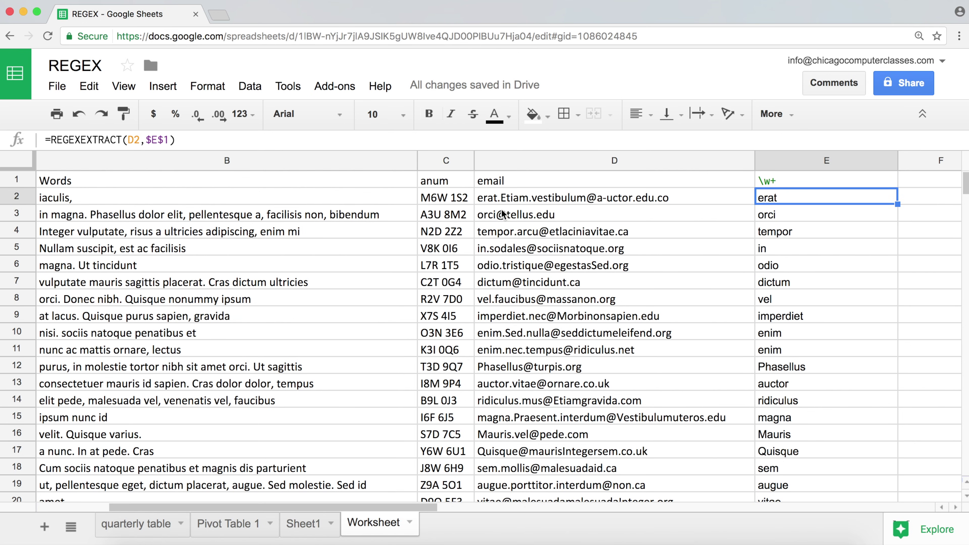
# Add an escaped period to the pattern in E1, making it "\w+\.", and check the result for the email in D7
pyautogui.doubleClick(783, 183)
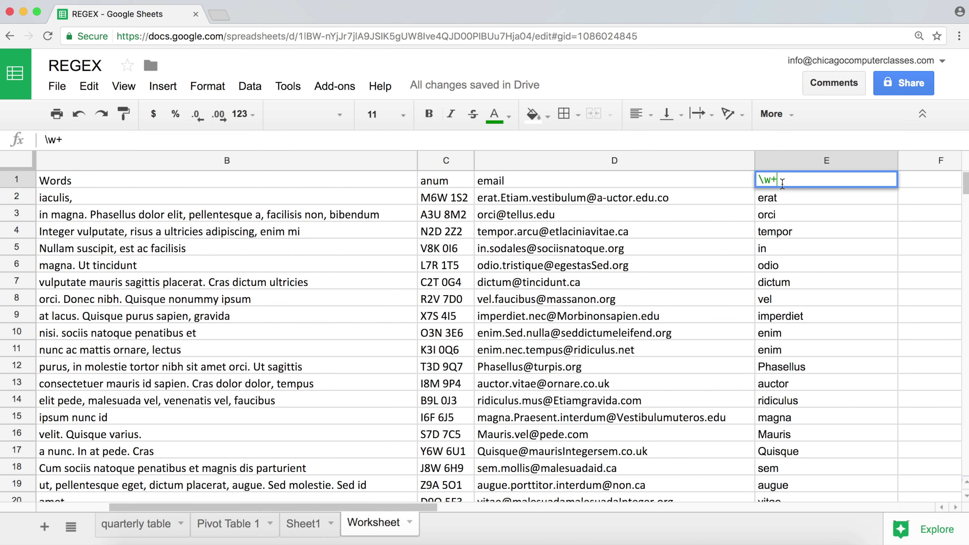
pyautogui.write('.')
pyautogui.click(780, 181)
pyautogui.write('\\')
pyautogui.moveTo(778, 182); pyautogui.dragTo(782, 184)
pyautogui.moveTo(776, 181); pyautogui.dragTo(784, 181)
pyautogui.moveTo(792, 180); pyautogui.dragTo(780, 180)
pyautogui.press('Return')
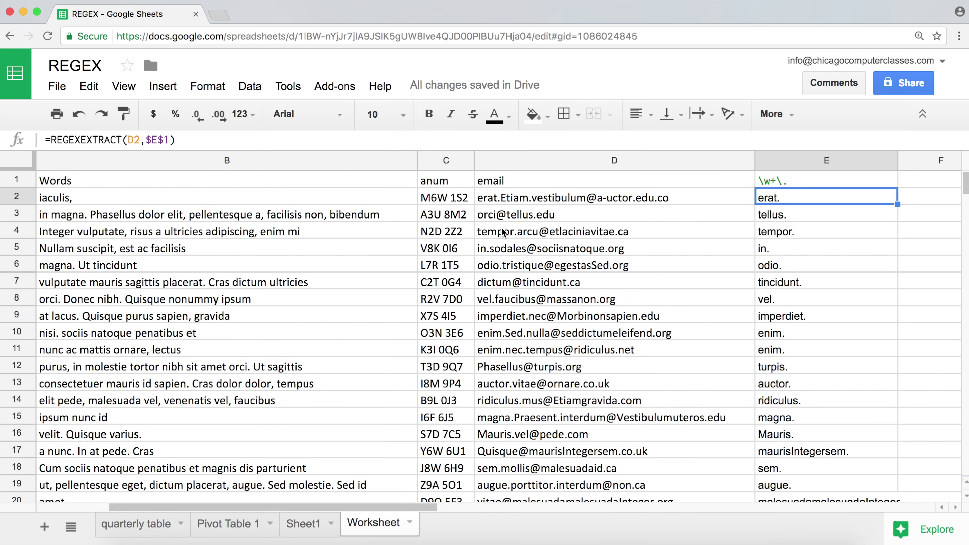
pyautogui.click(497, 286)
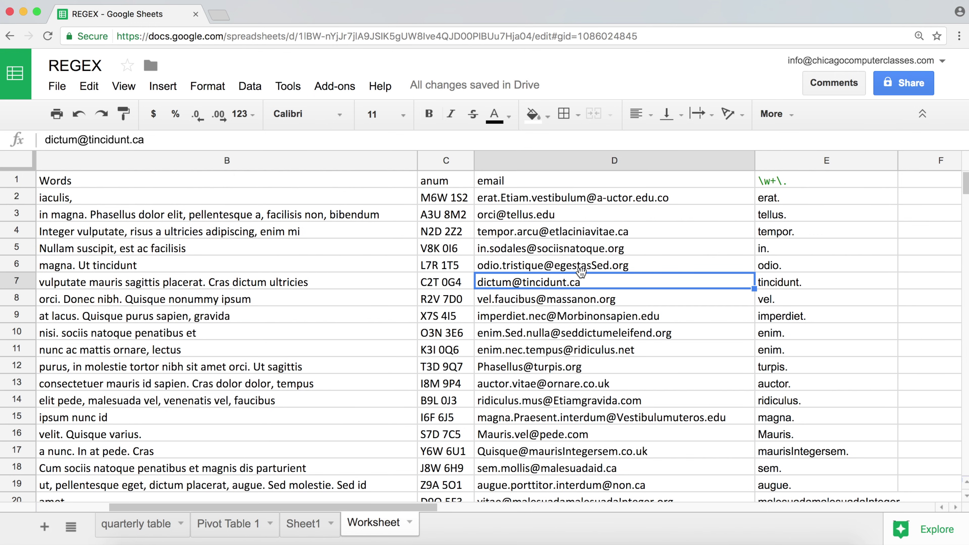
# Extend the pattern in cell E1 to "\w+\.\w+" and compare the results with the emails in D2 and D3
pyautogui.doubleClick(799, 177)
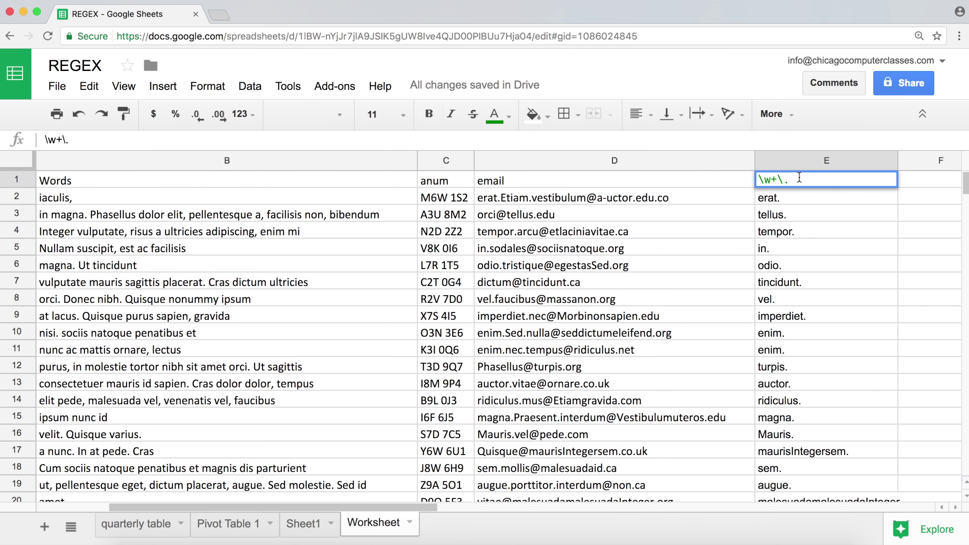
pyautogui.write('\\w+')
pyautogui.press('Return')
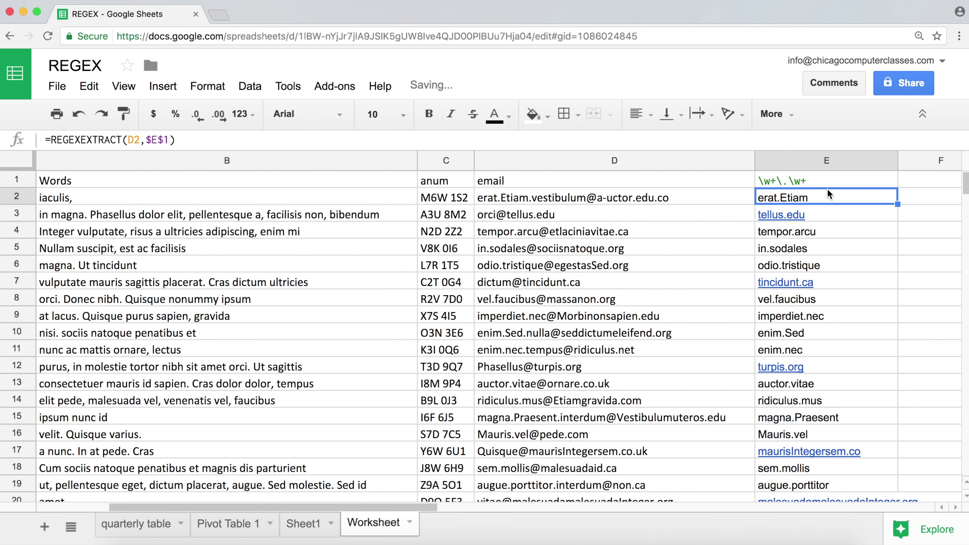
pyautogui.click(490, 202)
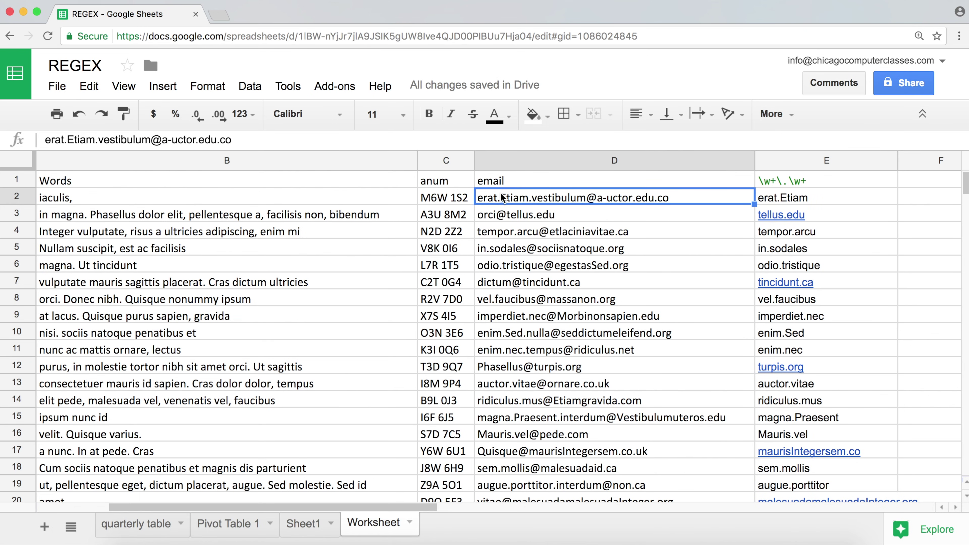
pyautogui.click(499, 219)
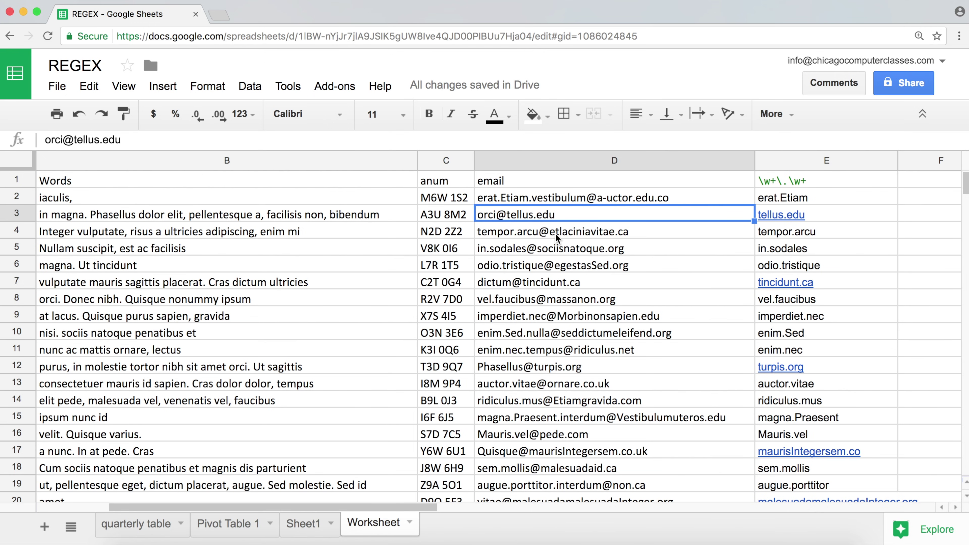
# Anchor the pattern in cell E1 to the end of the text by making it "\w+\.\w+$"
pyautogui.click(819, 177)
pyautogui.doubleClick(819, 177)
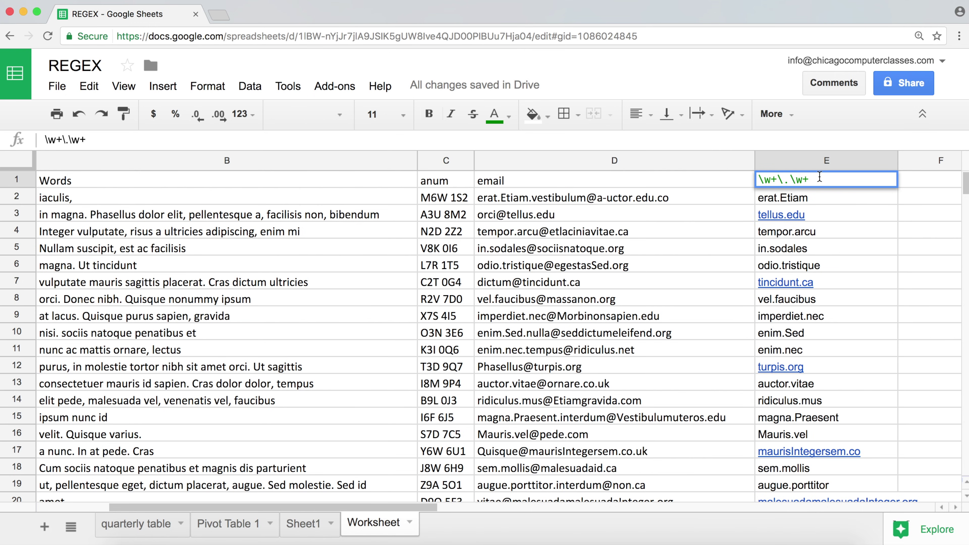
pyautogui.write('$')
pyautogui.press('Return')
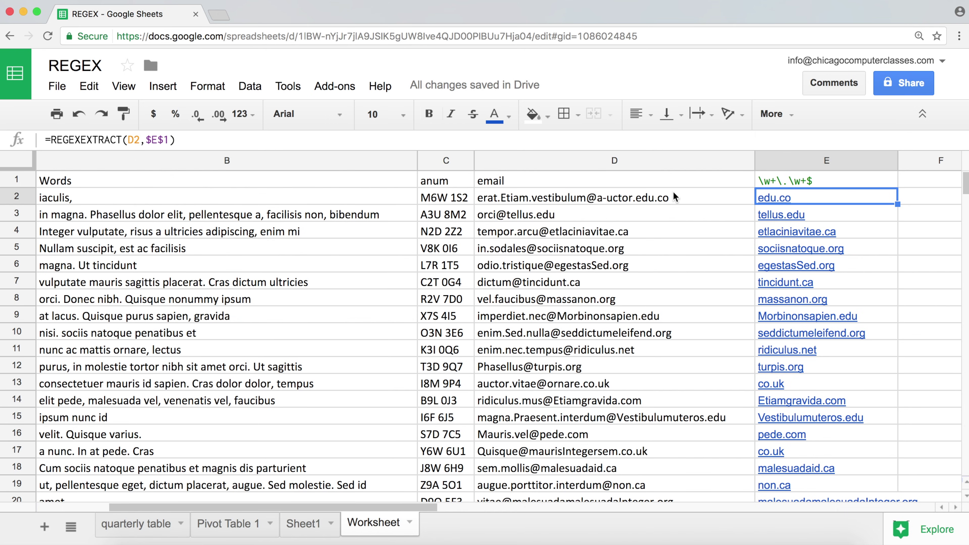
# Highlight the "edu.co" ending of the email in D2 to examine which part the pattern matches, leaving the cell unchanged
pyautogui.click(618, 197)
pyautogui.doubleClick(641, 198)
pyautogui.moveTo(644, 197); pyautogui.dragTo(664, 200)
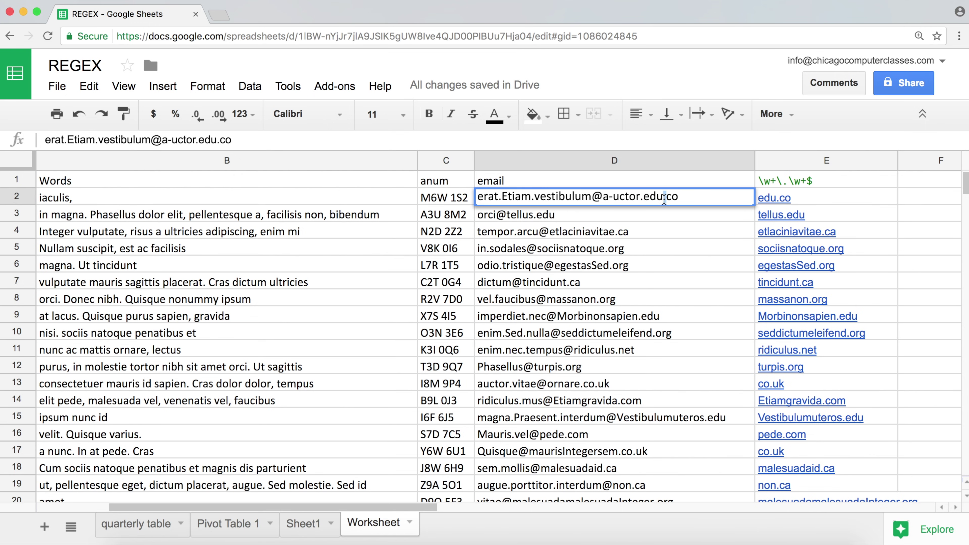
pyautogui.doubleClick(667, 199)
pyautogui.press('Return')
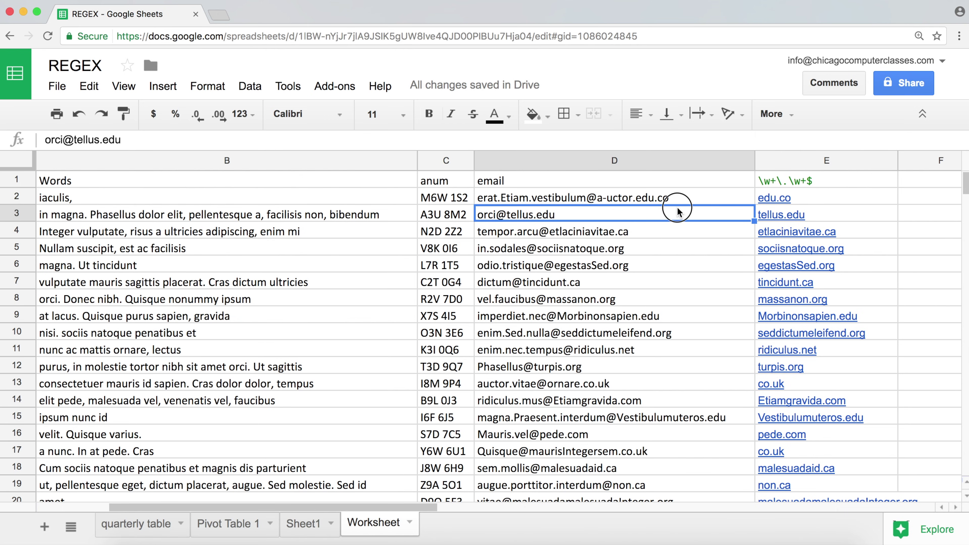
pyautogui.click(677, 198)
pyautogui.doubleClick(677, 199)
pyautogui.moveTo(677, 197); pyautogui.dragTo(644, 199)
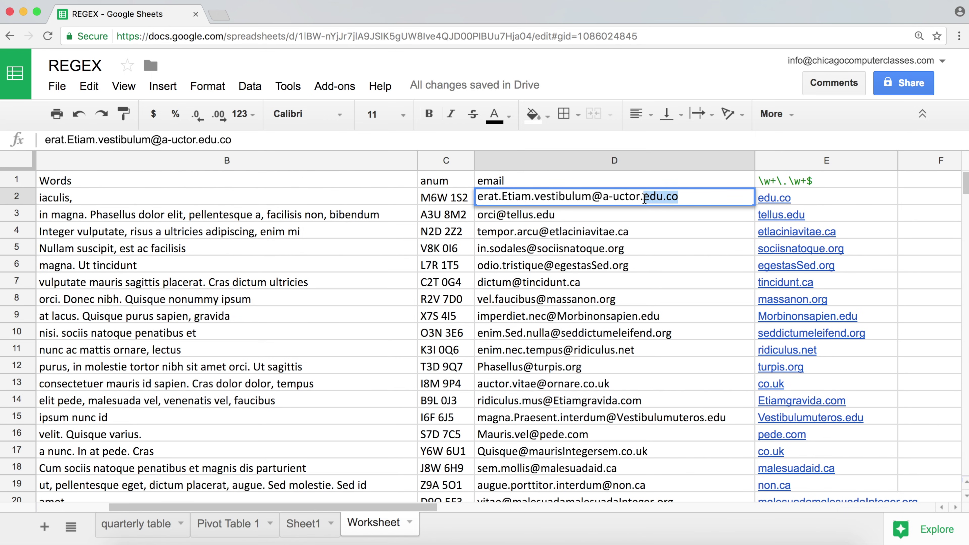
pyautogui.press('Return')
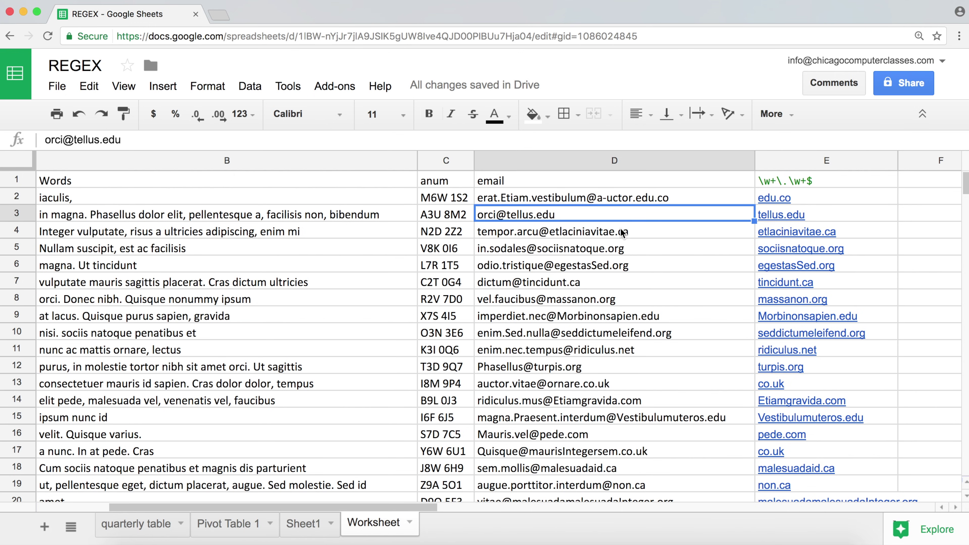
# Compare the endings of the emails in D2 through D8 with the extracted results in column E
pyautogui.click(637, 235)
pyautogui.click(640, 248)
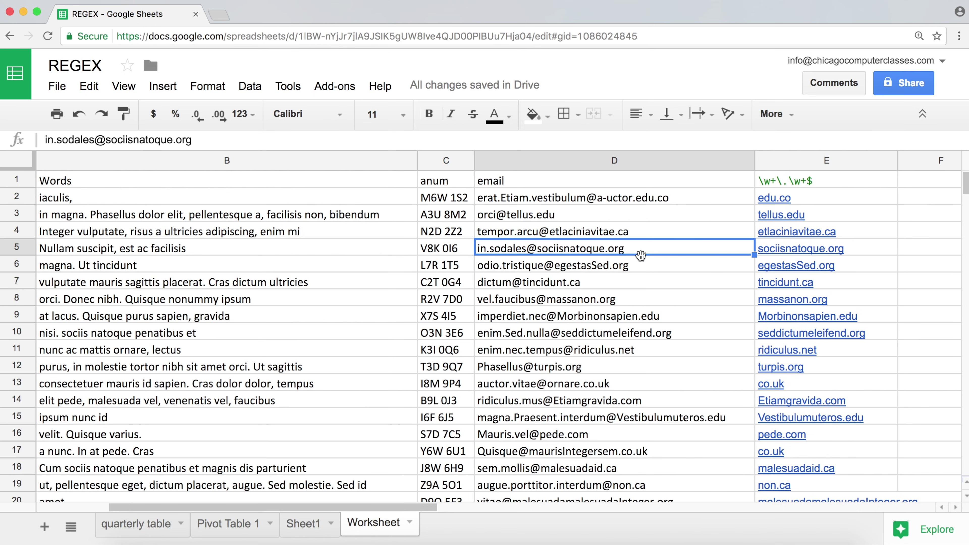
pyautogui.click(642, 264)
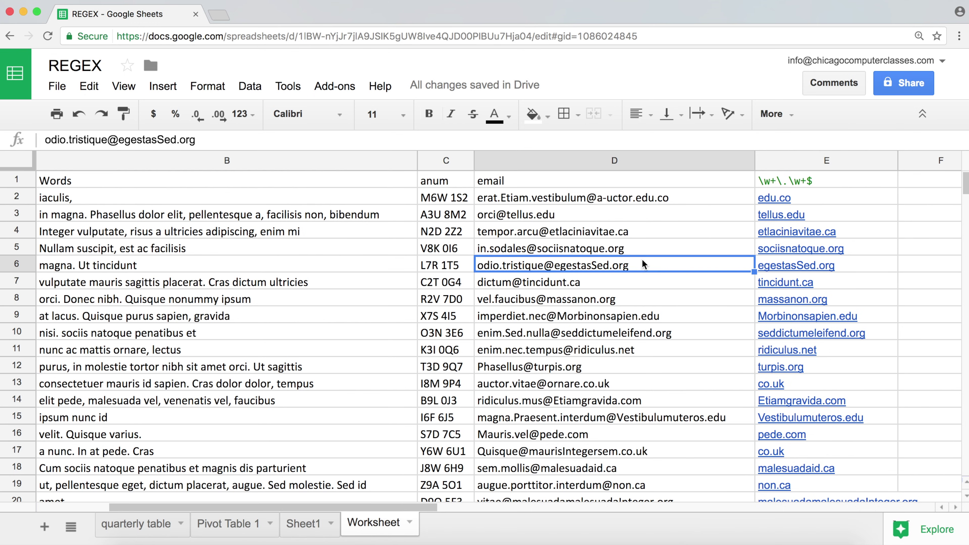
pyautogui.click(641, 283)
pyautogui.click(647, 302)
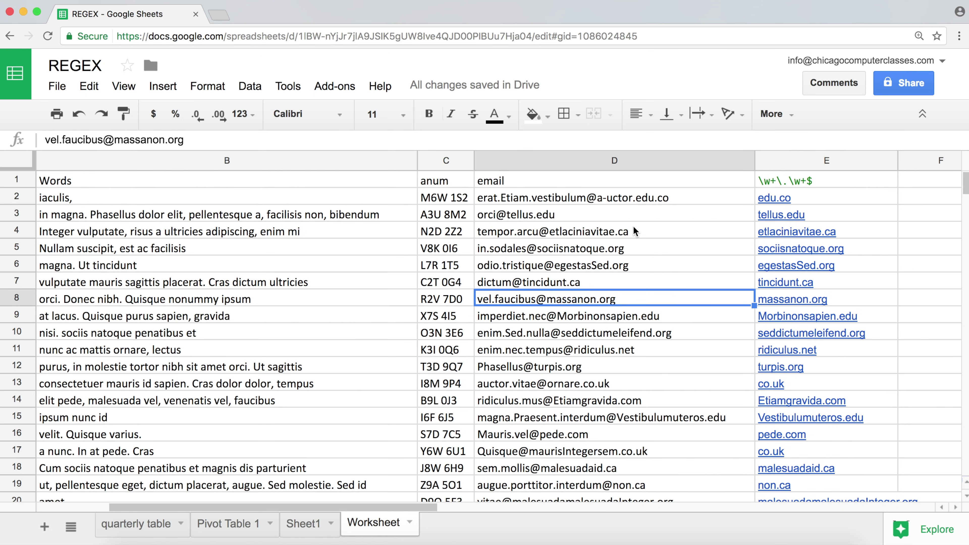
pyautogui.click(607, 197)
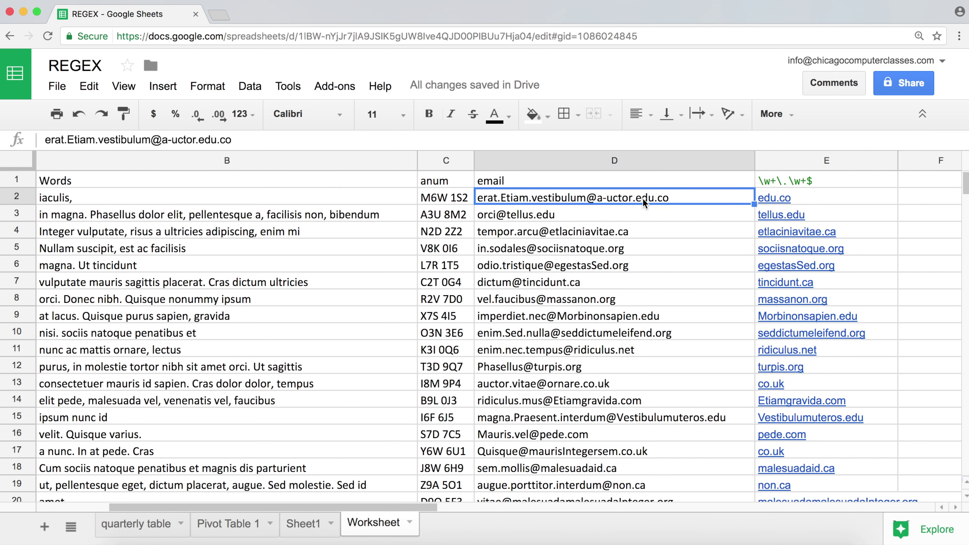
pyautogui.click(568, 213)
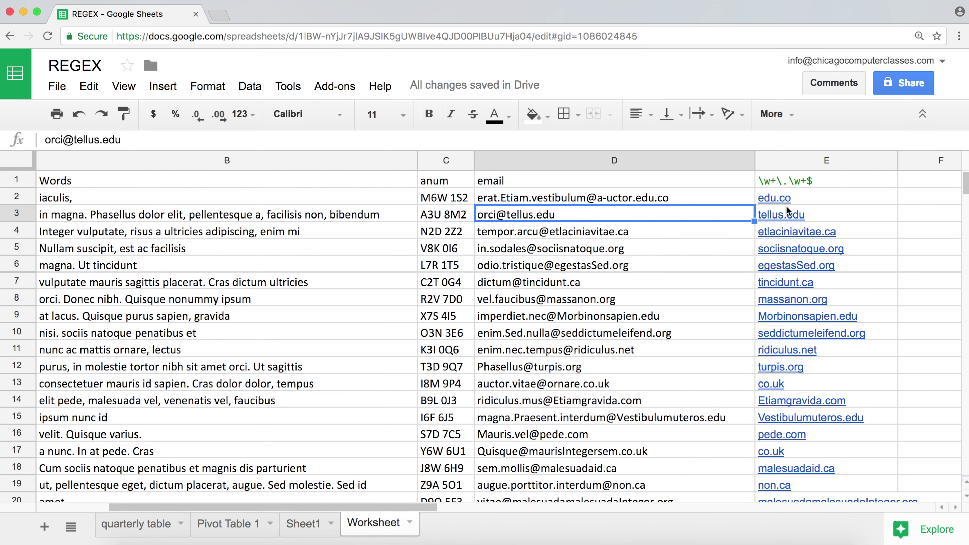
# Compare the full domains of the emails in D2 and D3 with the extracted results in E2 and E3
pyautogui.click(681, 198)
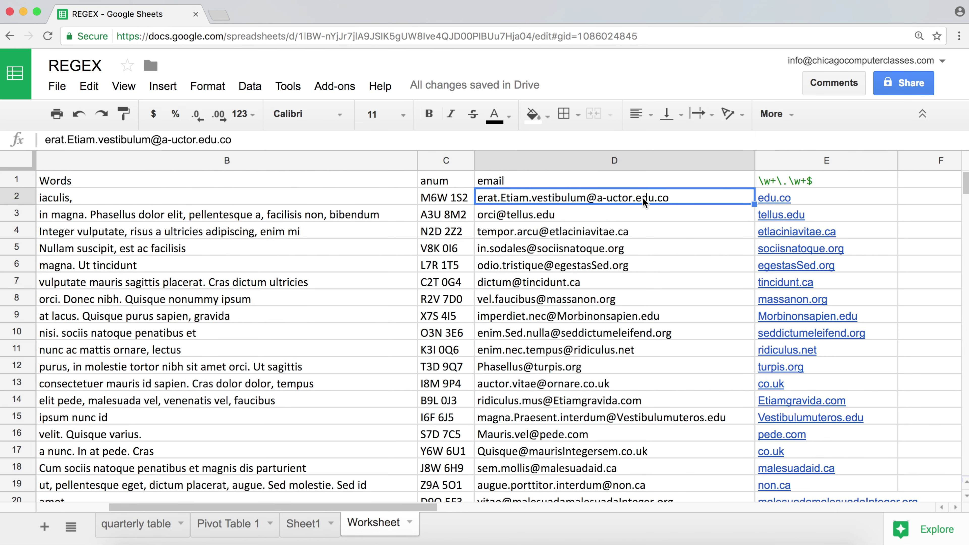
pyautogui.click(638, 216)
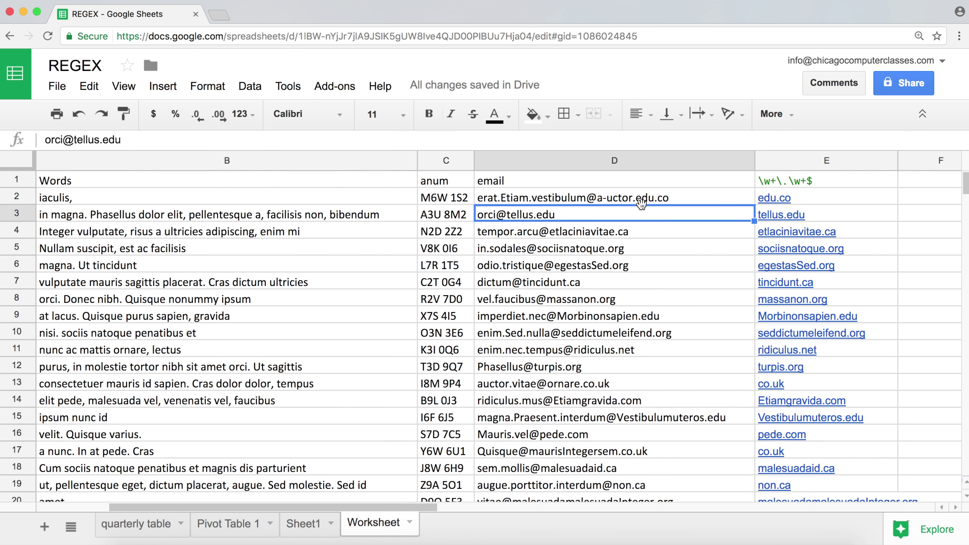
pyautogui.click(668, 197)
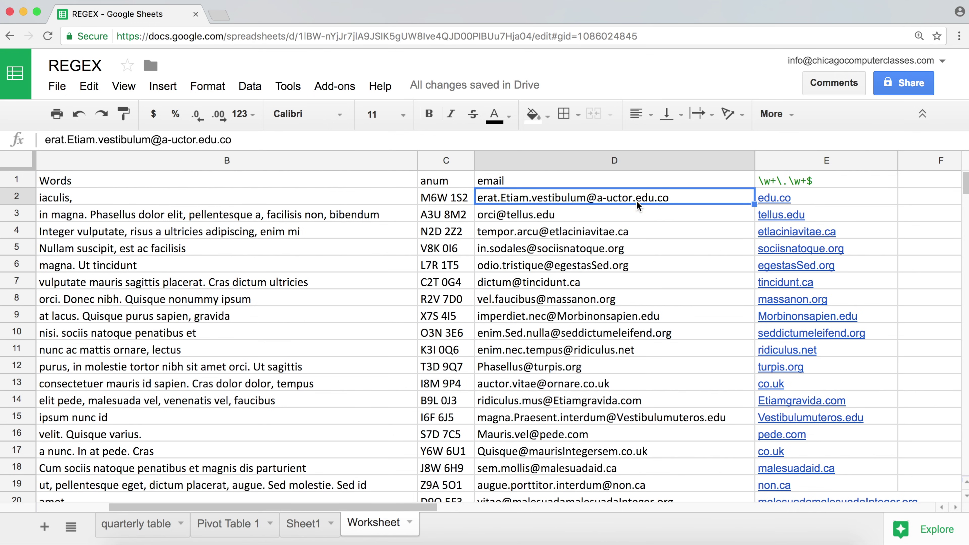
pyautogui.click(622, 216)
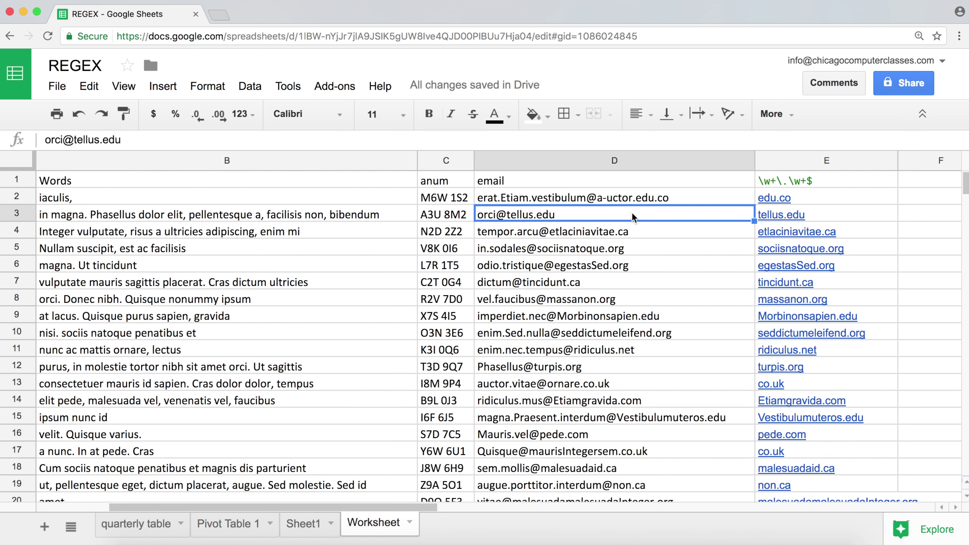
# Replace the pattern in cell E1 with "@.+" to extract the @ sign and everything following it
pyautogui.moveTo(757, 218)
pyautogui.click(814, 184)
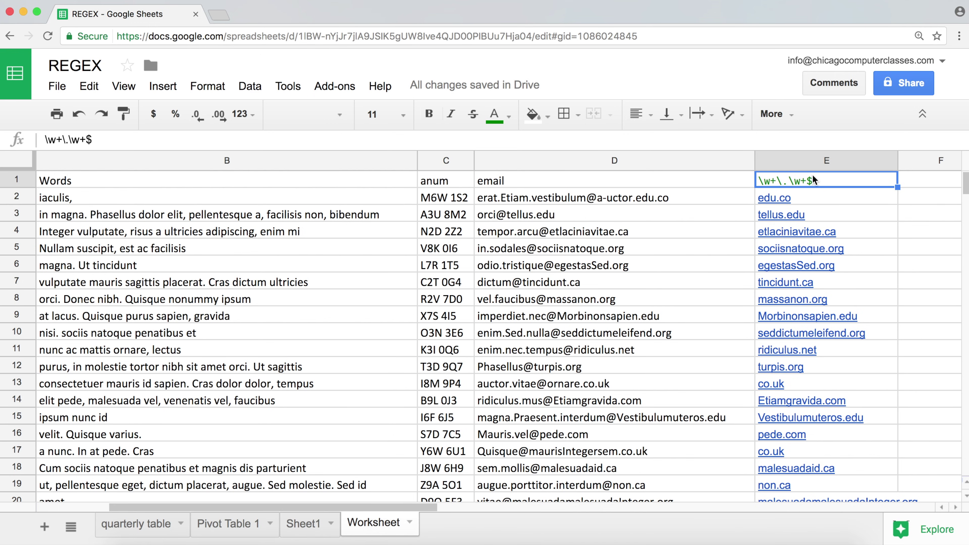
pyautogui.write('@w+')
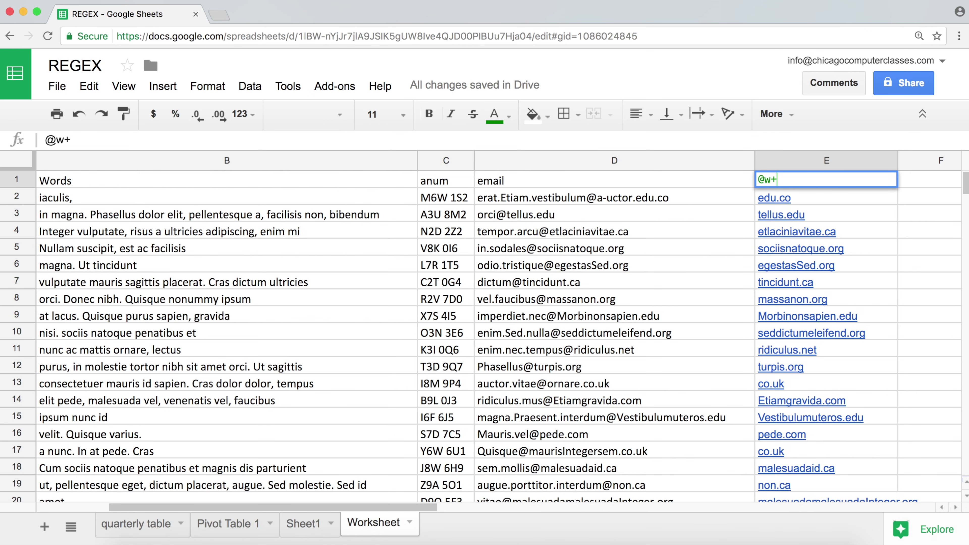
pyautogui.press('BackSpace')
pyautogui.press('BackSpace')
pyautogui.write('.+')
pyautogui.press('Return')
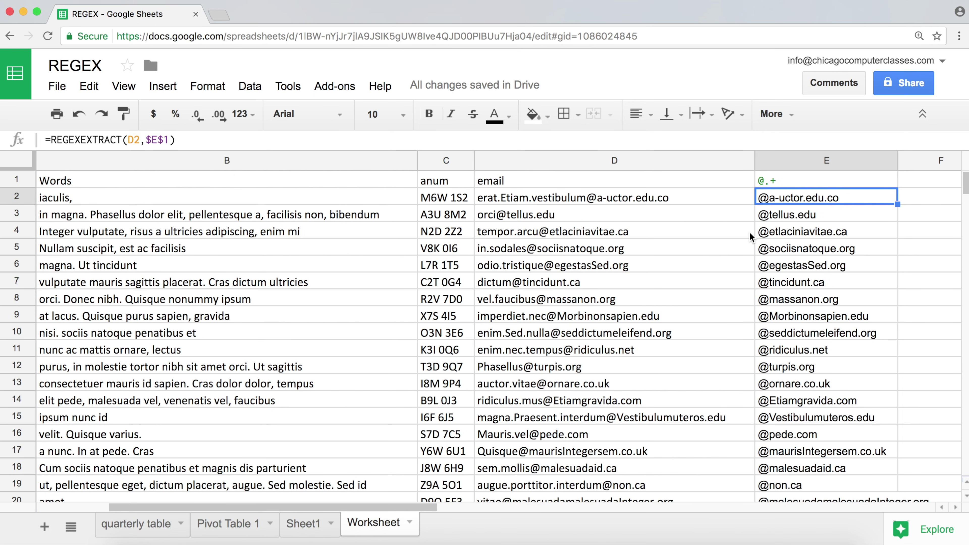
# Enclose the part following the @ sign in a capture group, making the pattern in cell E1 "@(.+)"
pyautogui.doubleClick(771, 178)
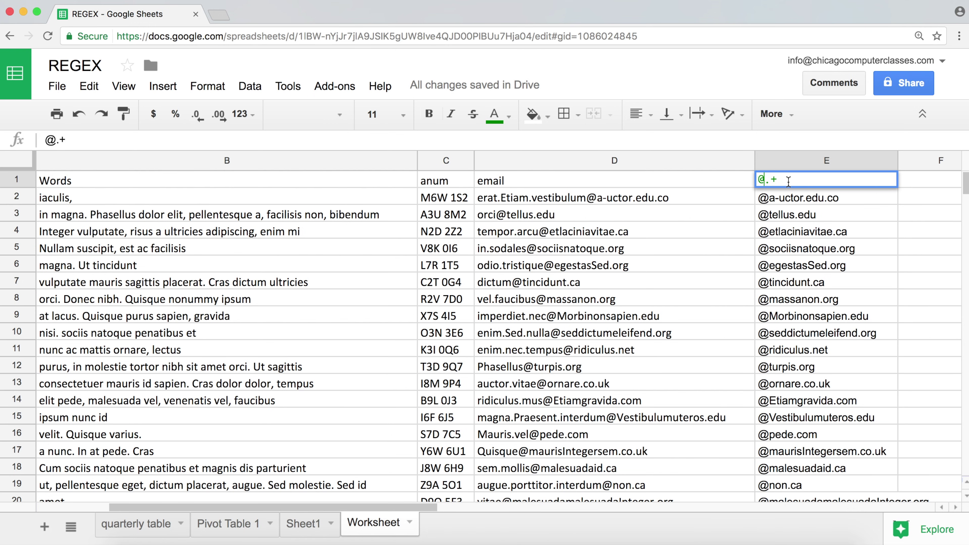
pyautogui.write('(')
pyautogui.click(800, 180)
pyautogui.write(')')
pyautogui.press('Return')
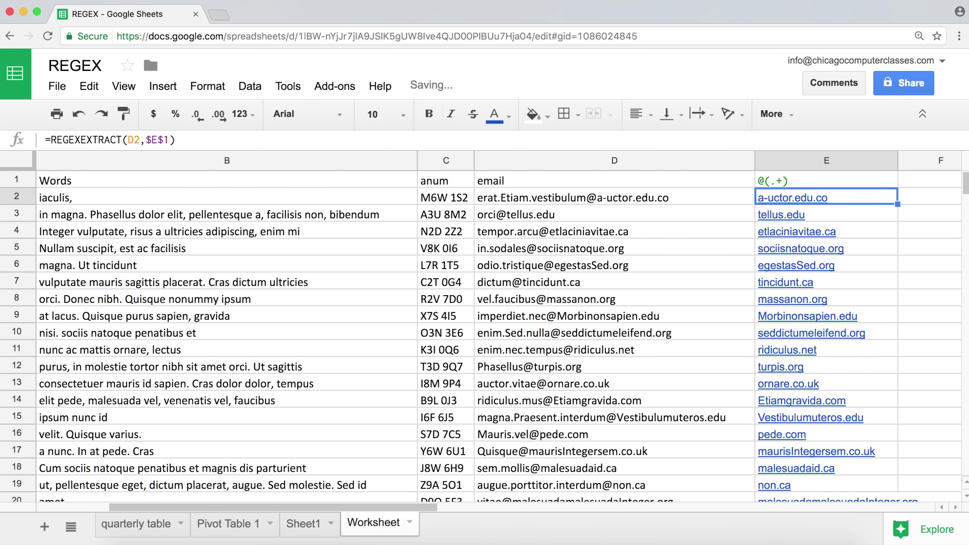